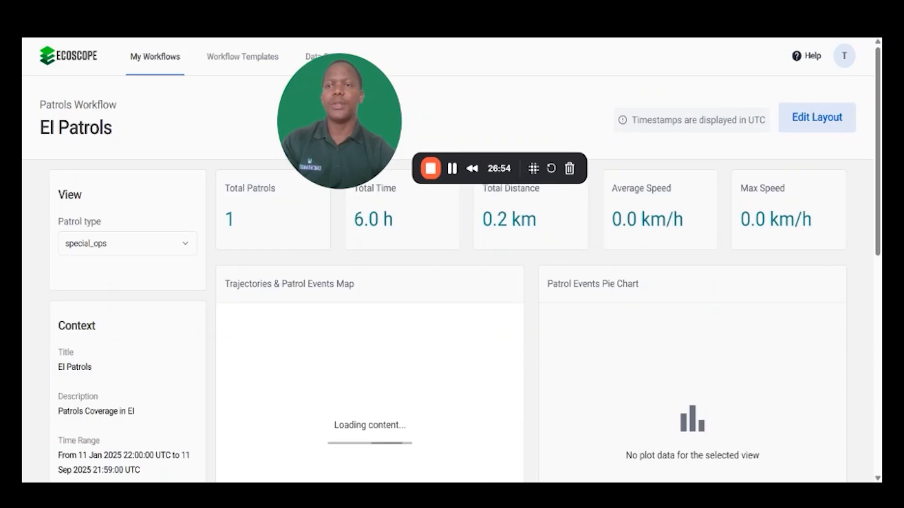
- Open the El Patrols workflow for editing from My Workflows, accepting that results will be overwritten
{"action": "key", "text": "alt+Left"}
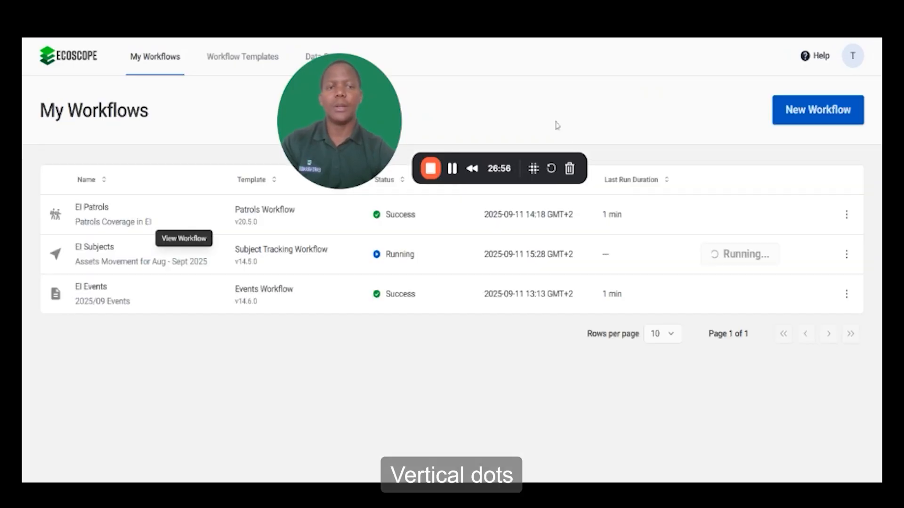
{"action": "left_click", "coordinate": [853, 216]}
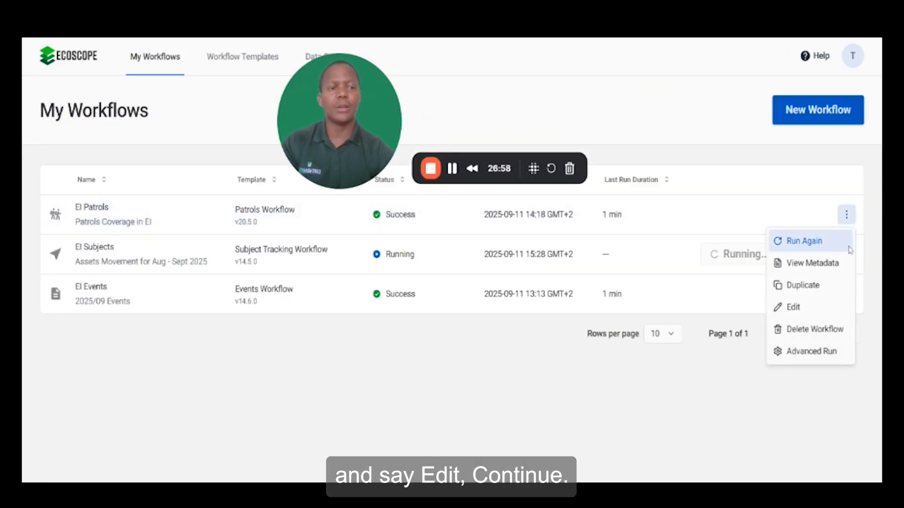
{"action": "left_click", "coordinate": [797, 308]}
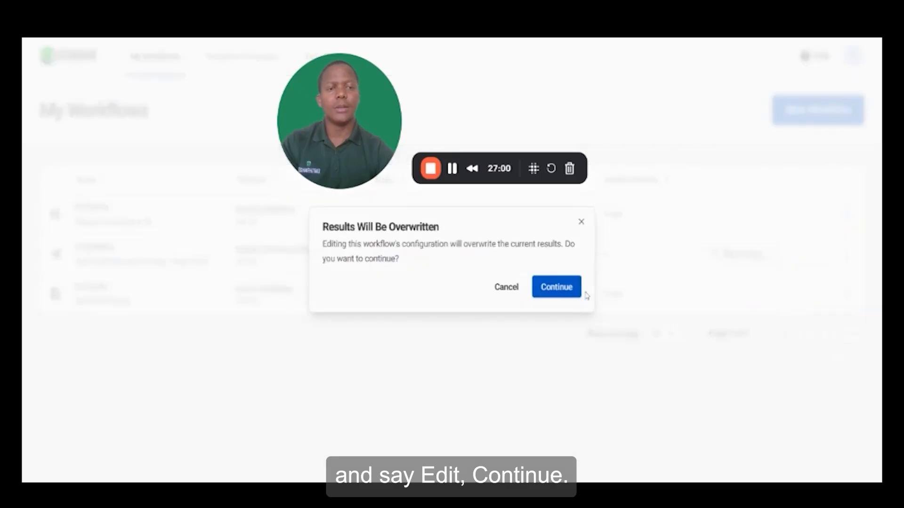
{"action": "left_click", "coordinate": [554, 285]}
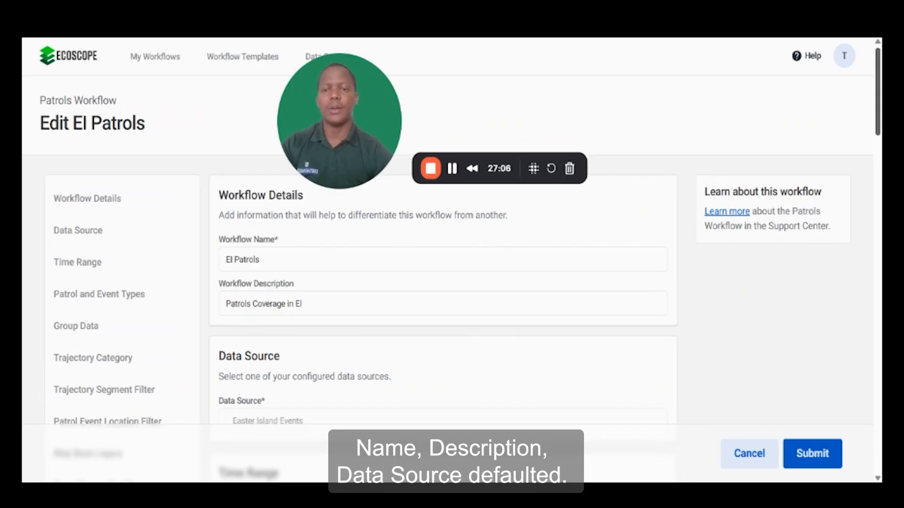
- Review the workflow details, data source, time range, patrol types and event types in the edit form
{"action": "scroll", "coordinate": [442, 283], "scroll_direction": "down", "scroll_amount": 5}
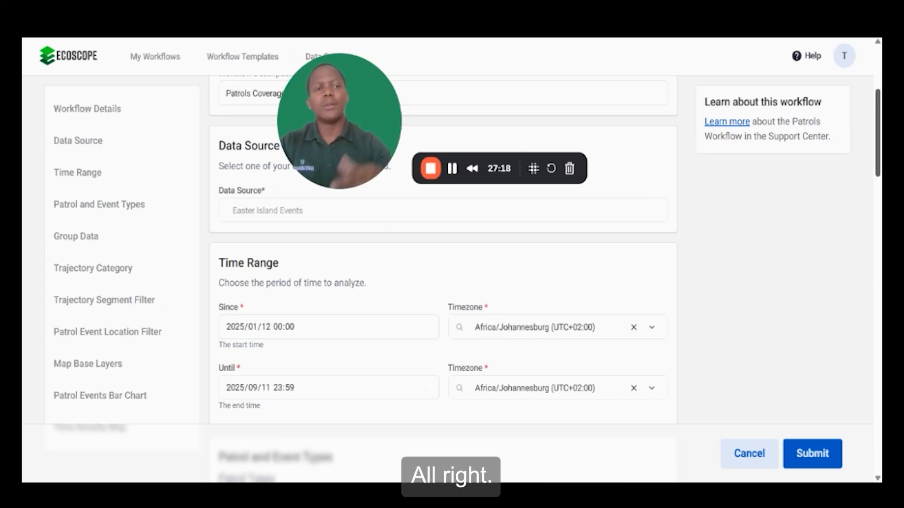
{"action": "scroll", "coordinate": [442, 254], "scroll_direction": "down", "scroll_amount": 2}
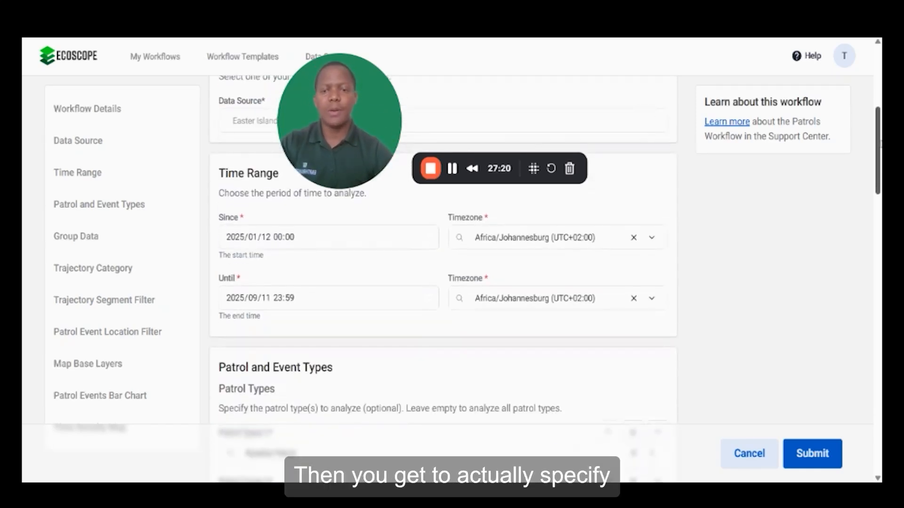
{"action": "scroll", "coordinate": [442, 254], "scroll_direction": "down", "scroll_amount": 3}
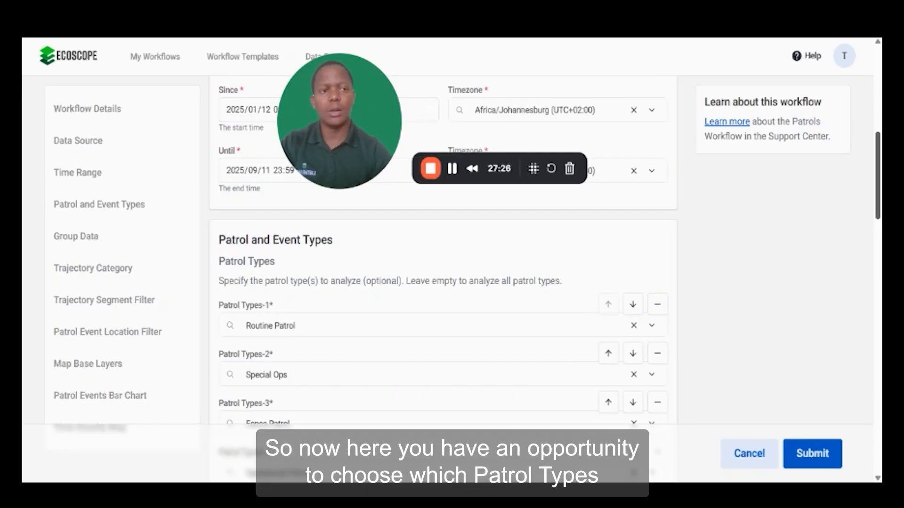
{"action": "scroll", "coordinate": [443, 254], "scroll_direction": "down", "scroll_amount": 1}
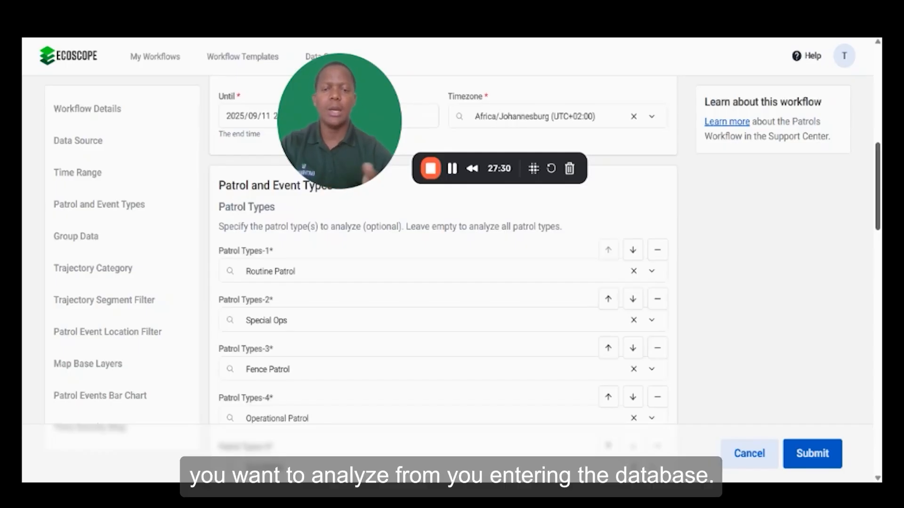
{"action": "scroll", "coordinate": [442, 283], "scroll_direction": "down", "scroll_amount": 1}
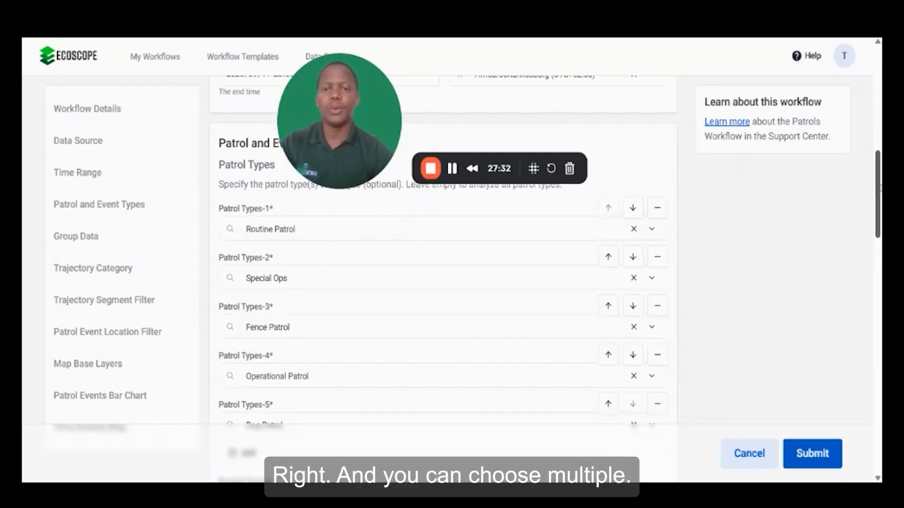
{"action": "scroll", "coordinate": [443, 283], "scroll_direction": "down", "scroll_amount": 2}
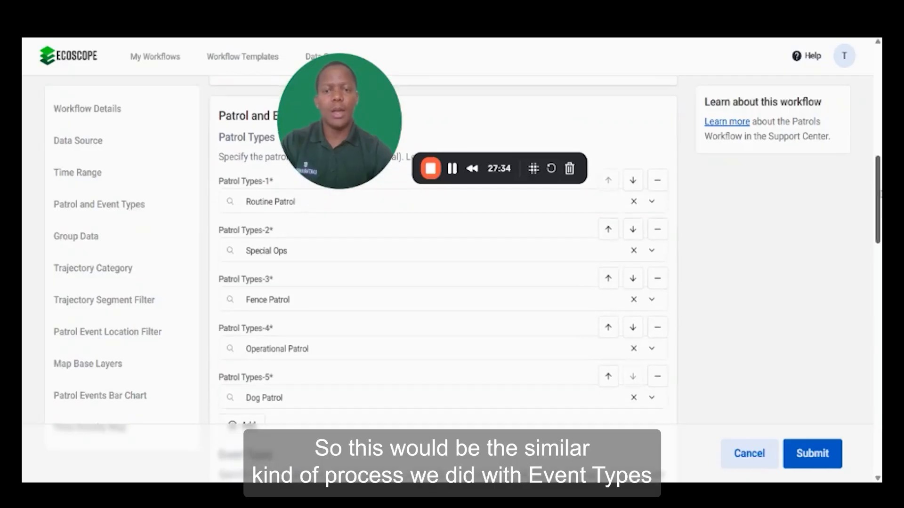
{"action": "scroll", "coordinate": [443, 282], "scroll_direction": "down", "scroll_amount": 1}
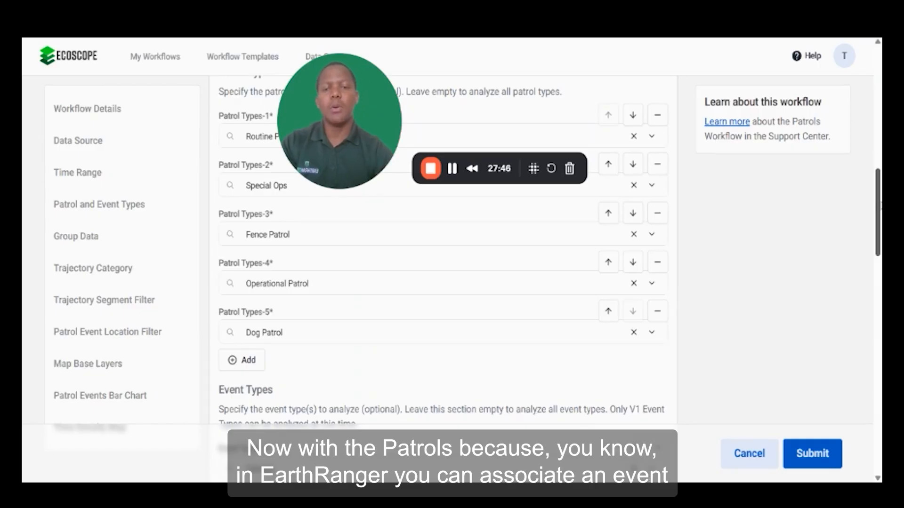
{"action": "scroll", "coordinate": [442, 259], "scroll_direction": "down", "scroll_amount": 3}
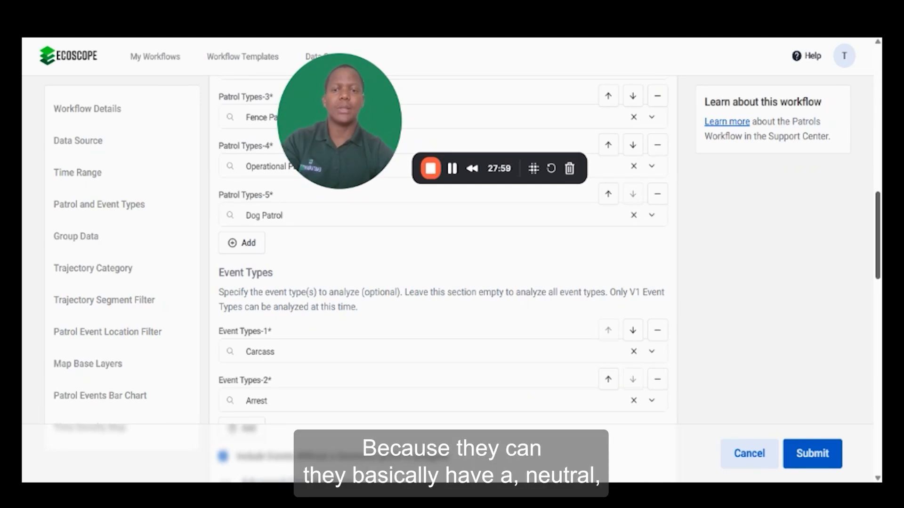
{"action": "scroll", "coordinate": [442, 254], "scroll_direction": "down", "scroll_amount": 3}
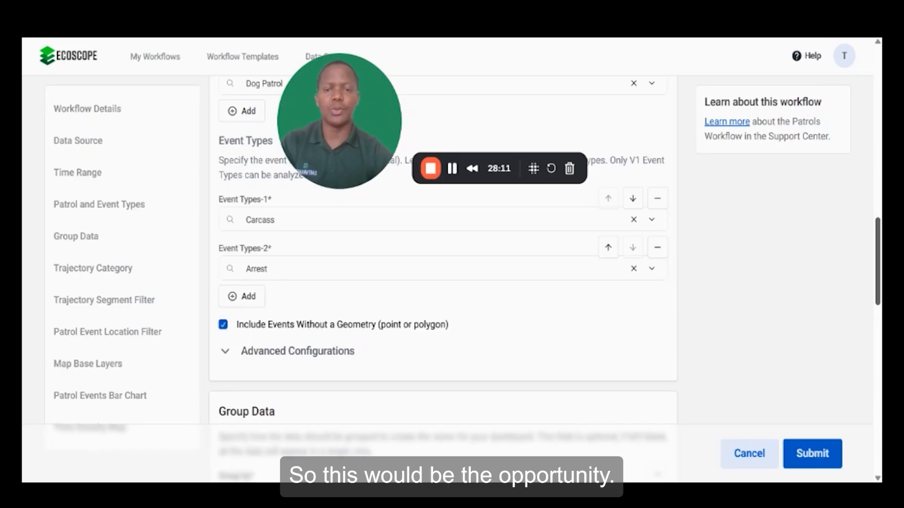
{"action": "scroll", "coordinate": [877, 245], "scroll_direction": "up", "scroll_amount": 3}
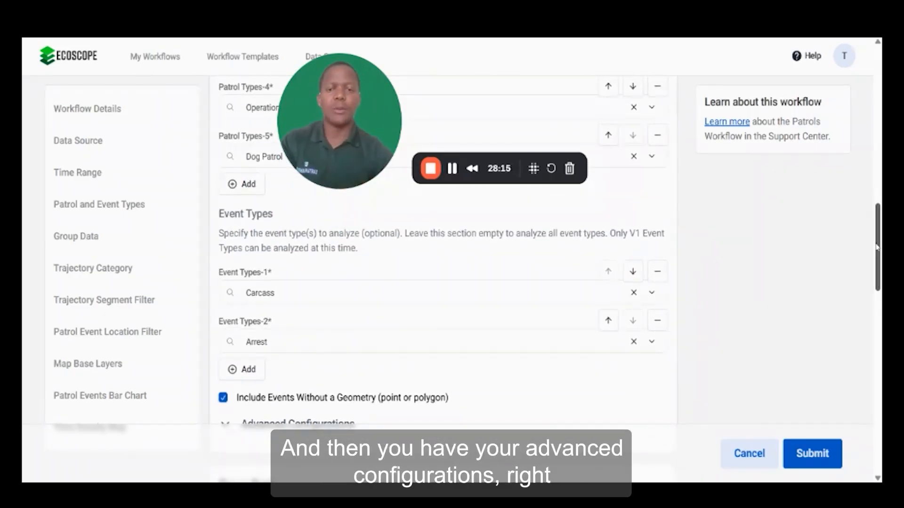
{"action": "scroll", "coordinate": [877, 244], "scroll_direction": "down", "scroll_amount": 3}
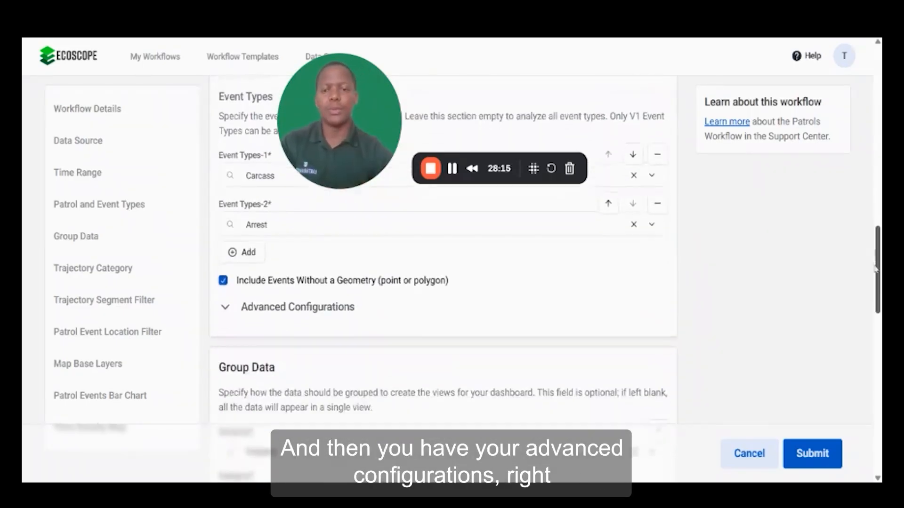
- Expand Advanced Configurations and add a second patrol status set to active
{"action": "left_click", "coordinate": [225, 308]}
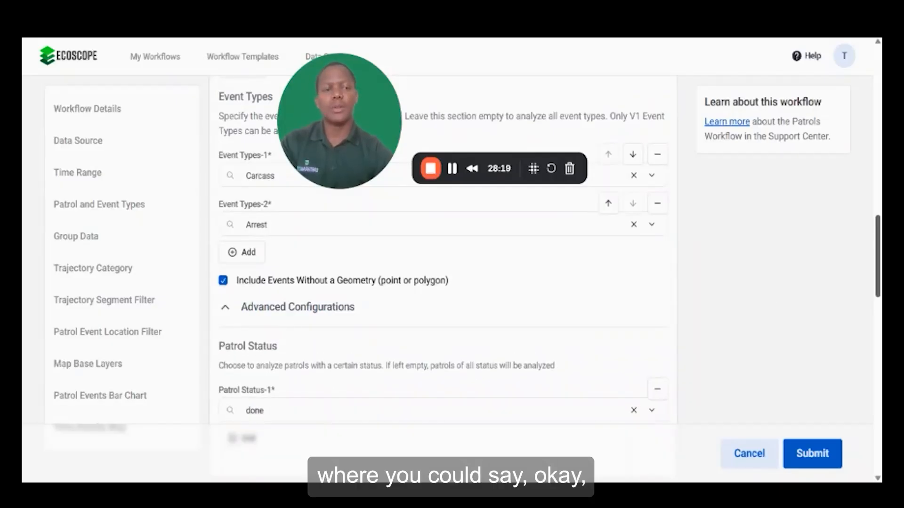
{"action": "scroll", "coordinate": [781, 300], "scroll_direction": "down", "scroll_amount": 3}
{"action": "scroll", "coordinate": [857, 288], "scroll_direction": "up", "scroll_amount": 1}
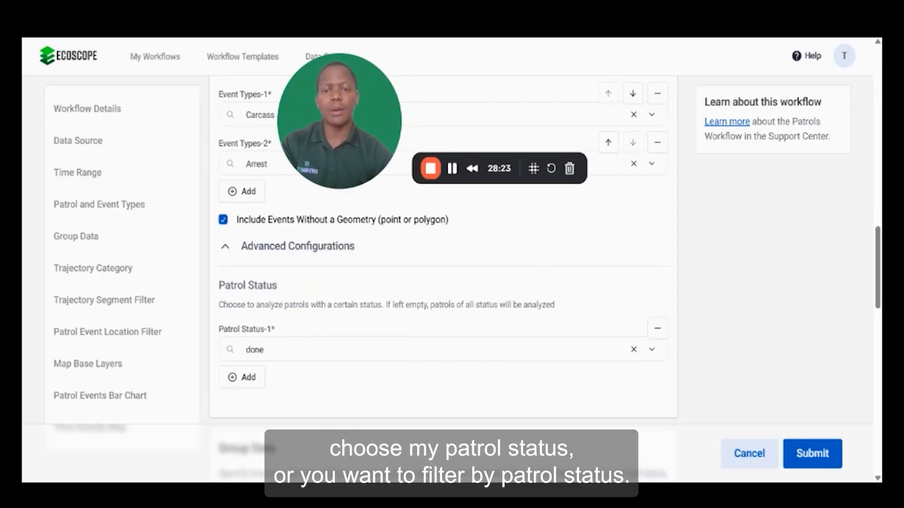
{"action": "left_click", "coordinate": [259, 379]}
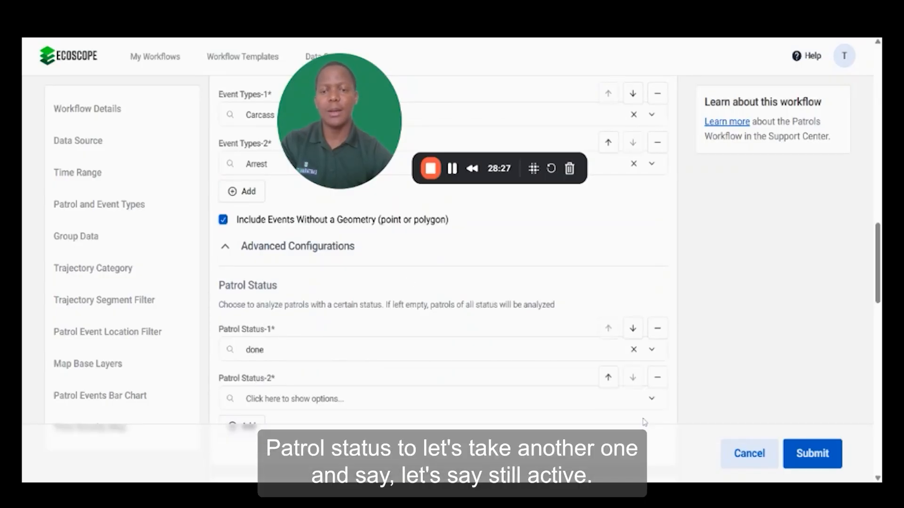
{"action": "scroll", "coordinate": [443, 259], "scroll_direction": "down", "scroll_amount": 3}
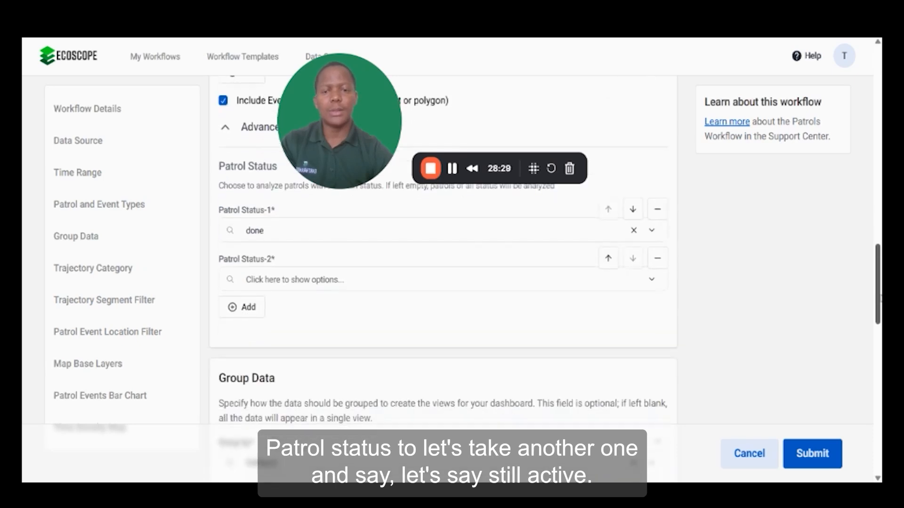
{"action": "left_click", "coordinate": [246, 279]}
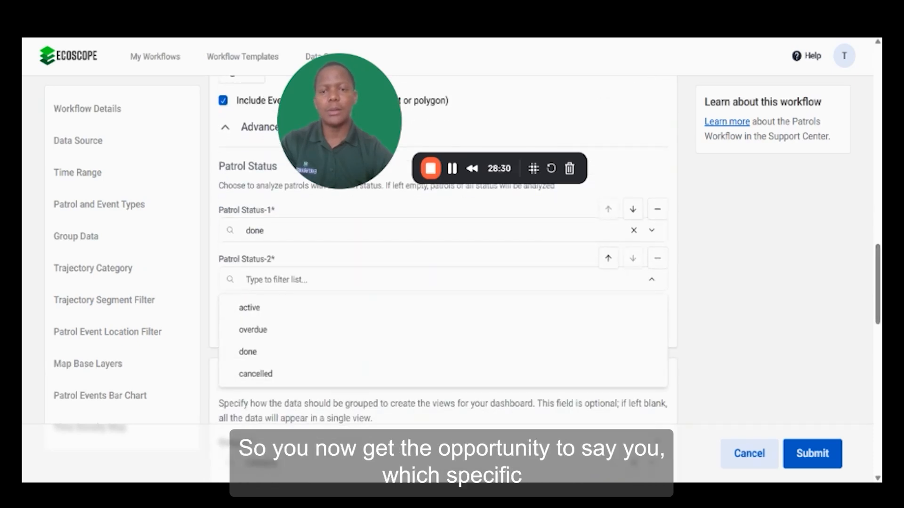
{"action": "left_click", "coordinate": [245, 308]}
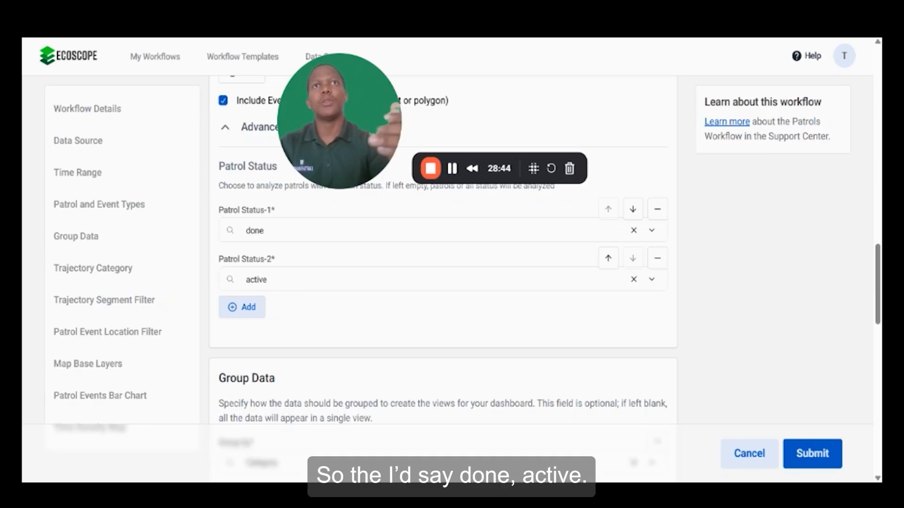
- Add a third patrol status set to cancelled
{"action": "left_click", "coordinate": [244, 309]}
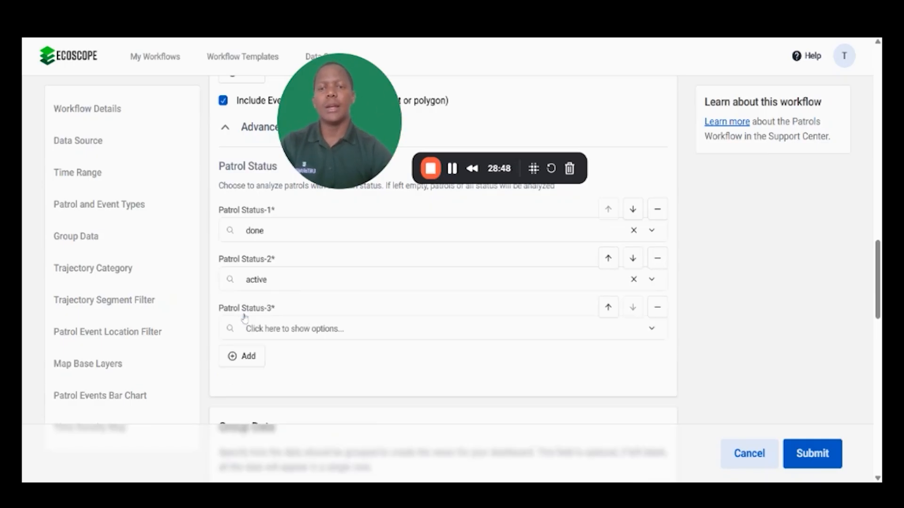
{"action": "left_click", "coordinate": [295, 328]}
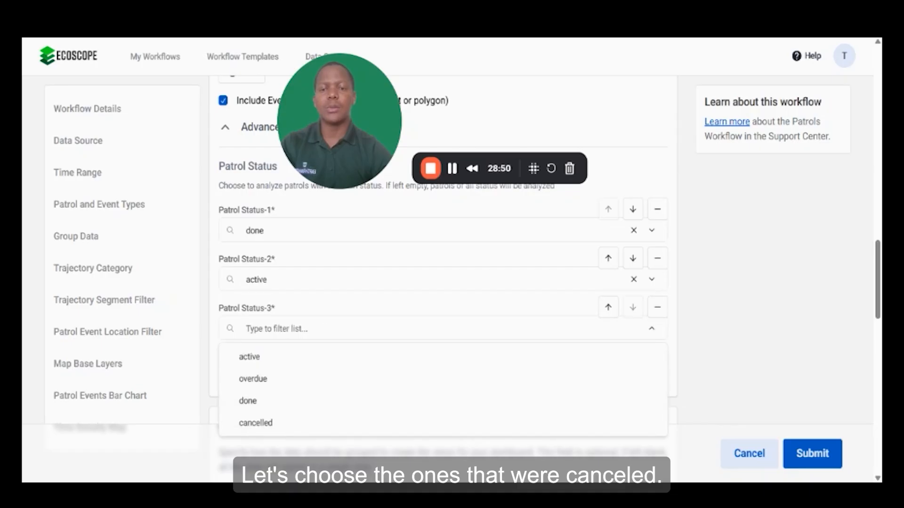
{"action": "left_click", "coordinate": [262, 423]}
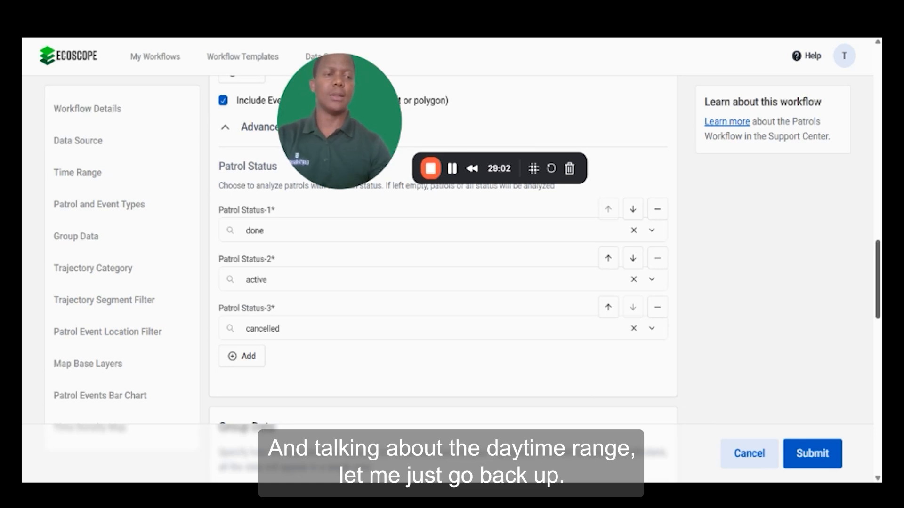
- Review the time range, then check the Group by and Category options in Group Data
{"action": "scroll", "coordinate": [443, 254], "scroll_direction": "up", "scroll_amount": 10}
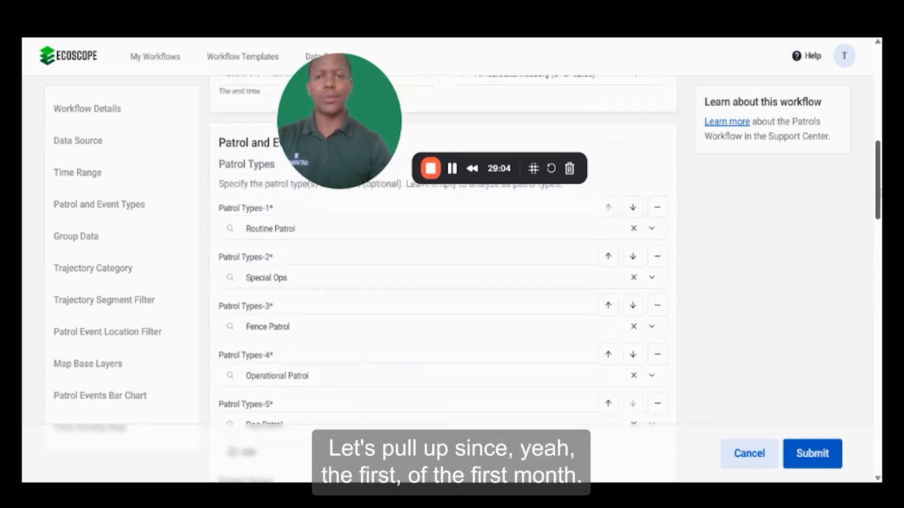
{"action": "scroll", "coordinate": [442, 278], "scroll_direction": "up", "scroll_amount": 5}
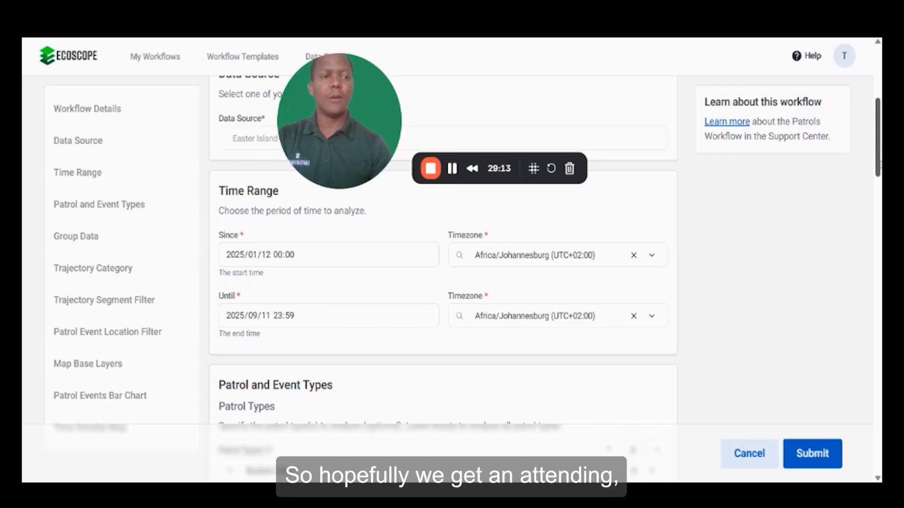
{"action": "scroll", "coordinate": [873, 253], "scroll_direction": "down", "scroll_amount": 10}
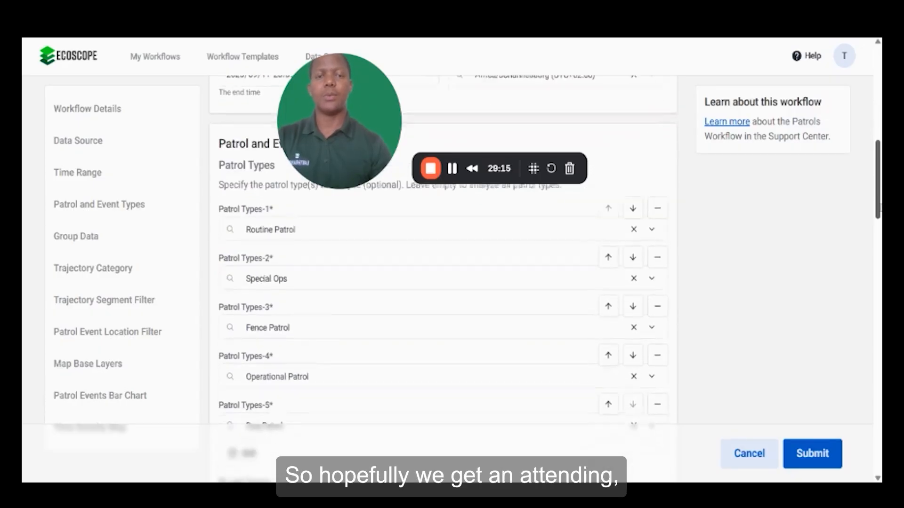
{"action": "scroll", "coordinate": [873, 252], "scroll_direction": "down", "scroll_amount": 1}
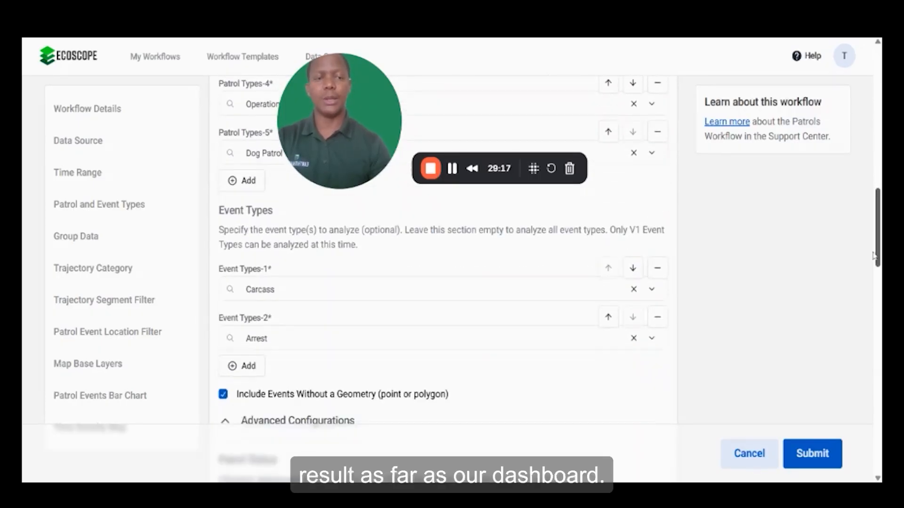
{"action": "left_click_drag", "start_coordinate": [873, 256], "coordinate": [876, 341]}
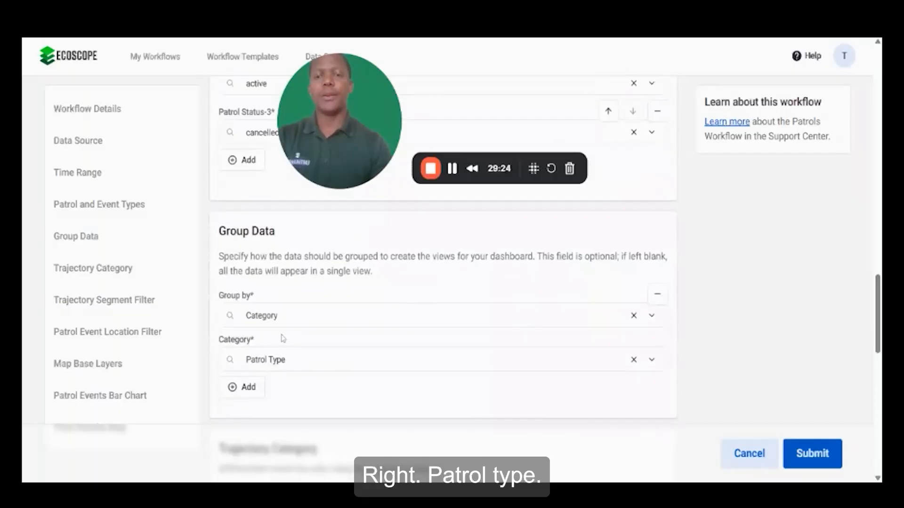
{"action": "left_click", "coordinate": [277, 315]}
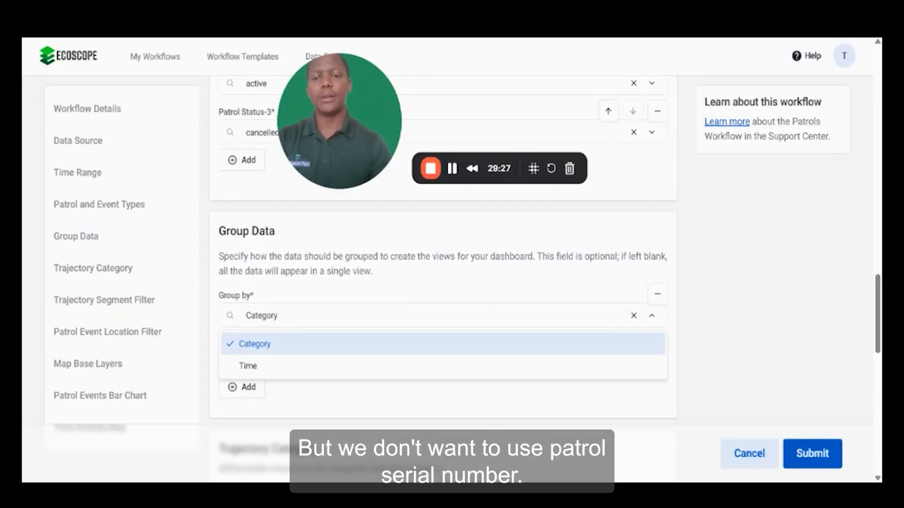
{"action": "left_click", "coordinate": [307, 346]}
{"action": "left_click", "coordinate": [296, 360]}
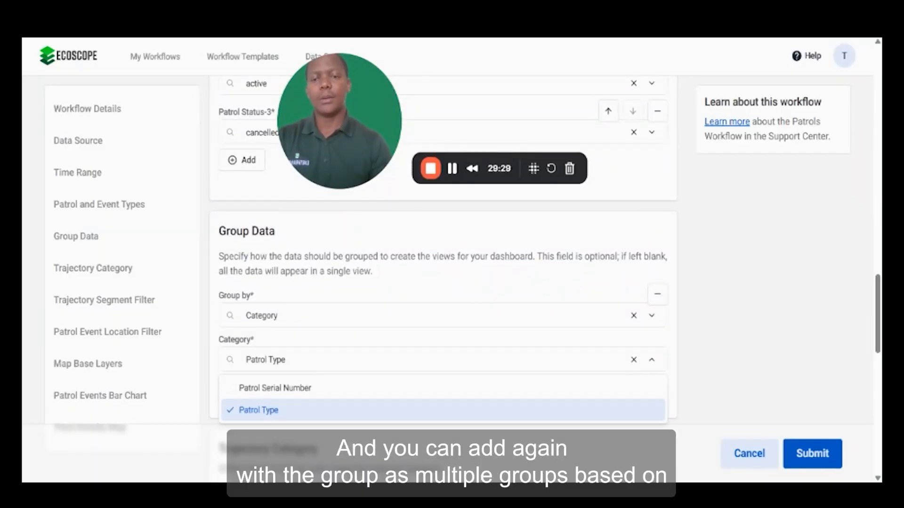
{"action": "left_click", "coordinate": [302, 409]}
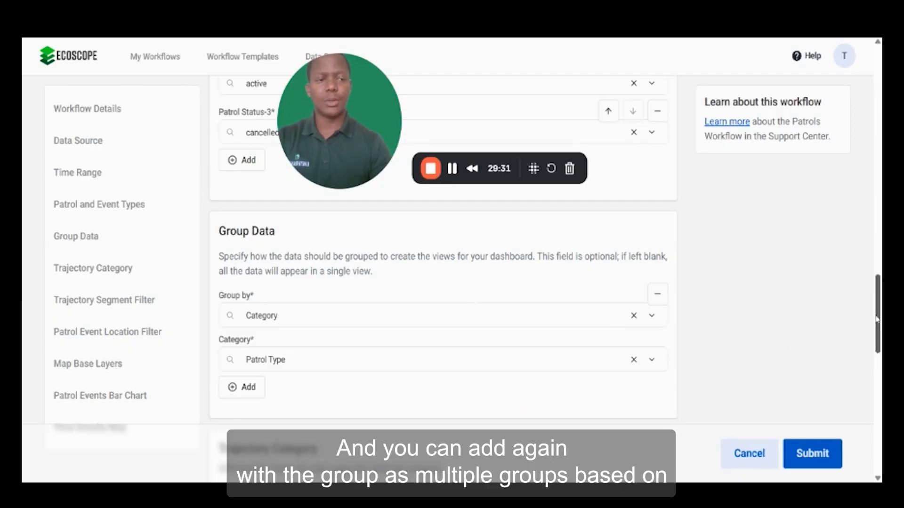
- Add a second Group by entry in Group Data and clear its preset selection
{"action": "left_click", "coordinate": [235, 389]}
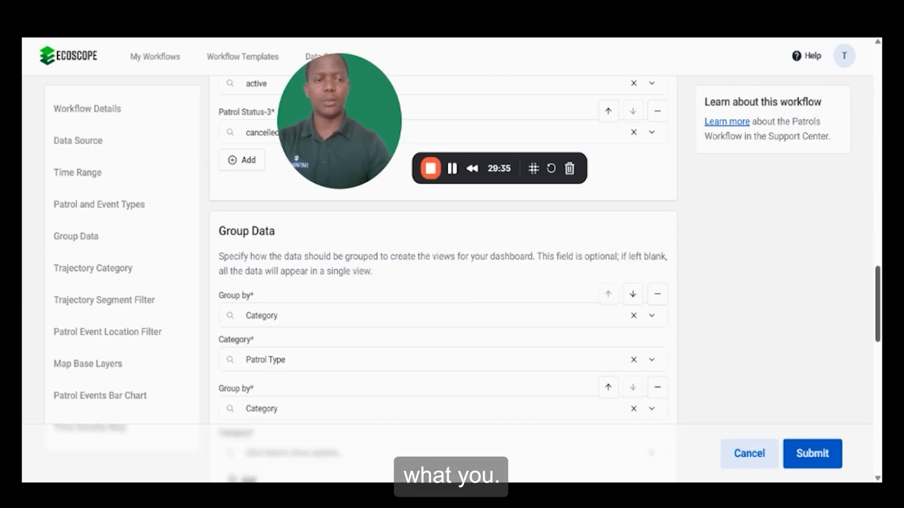
{"action": "scroll", "coordinate": [878, 325], "scroll_direction": "down", "scroll_amount": 2}
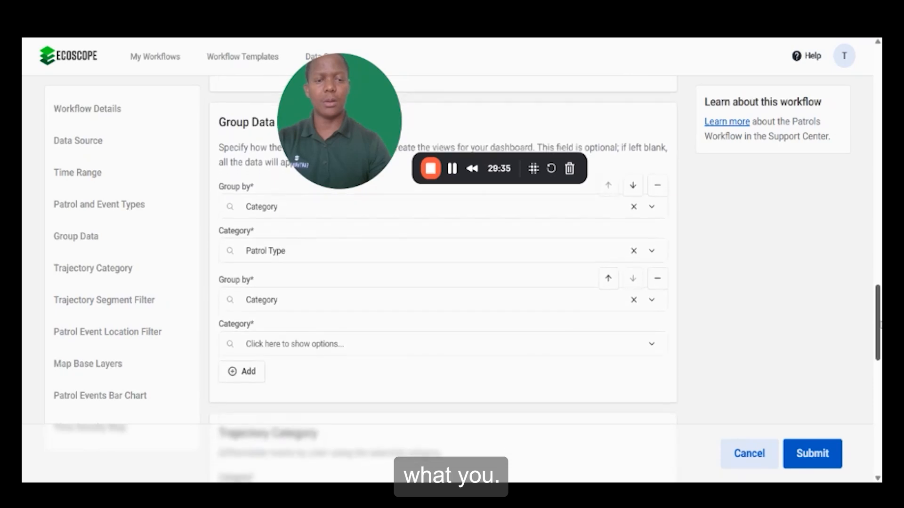
{"action": "left_click", "coordinate": [633, 301]}
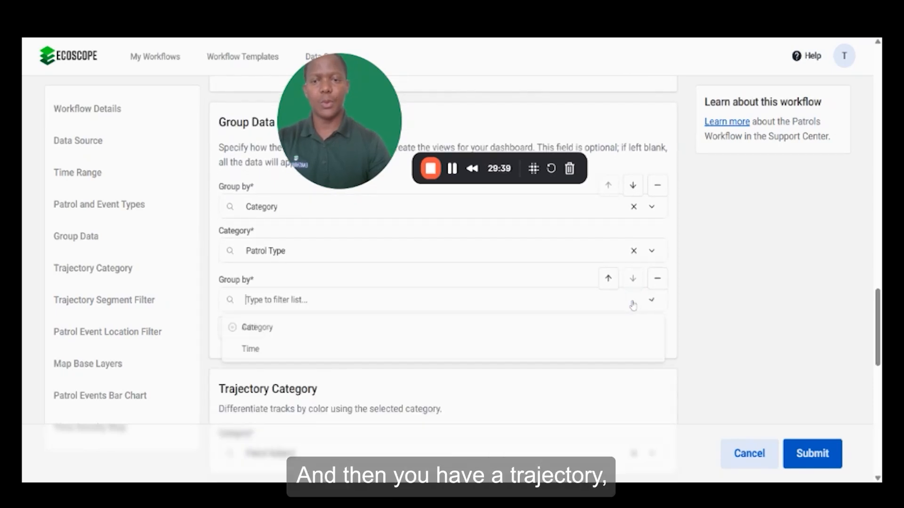
{"action": "left_click", "coordinate": [806, 346]}
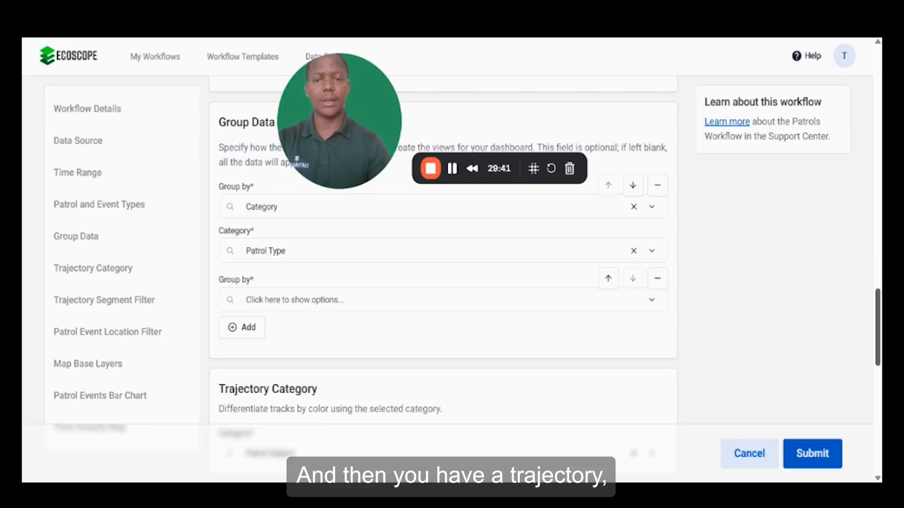
- Set the Trajectory Category to Patrol Status
{"action": "scroll", "coordinate": [880, 335], "scroll_direction": "down", "scroll_amount": 3}
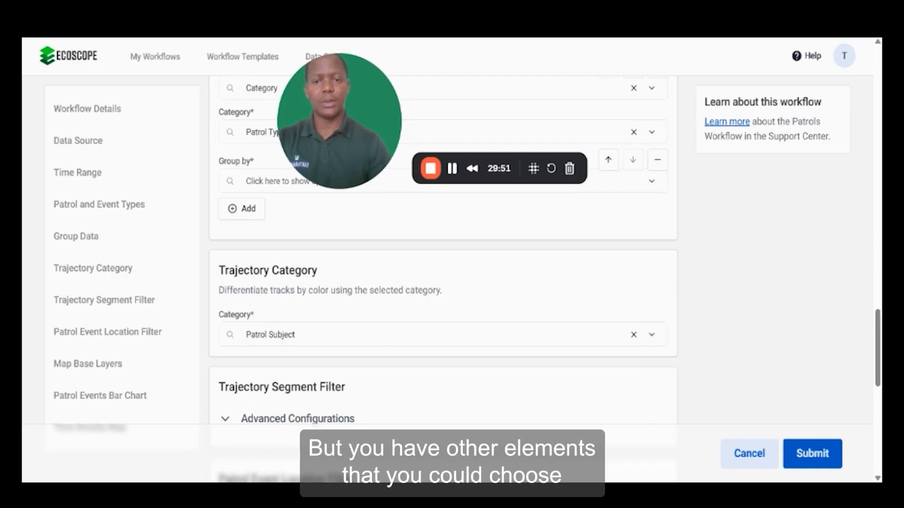
{"action": "left_click", "coordinate": [651, 335]}
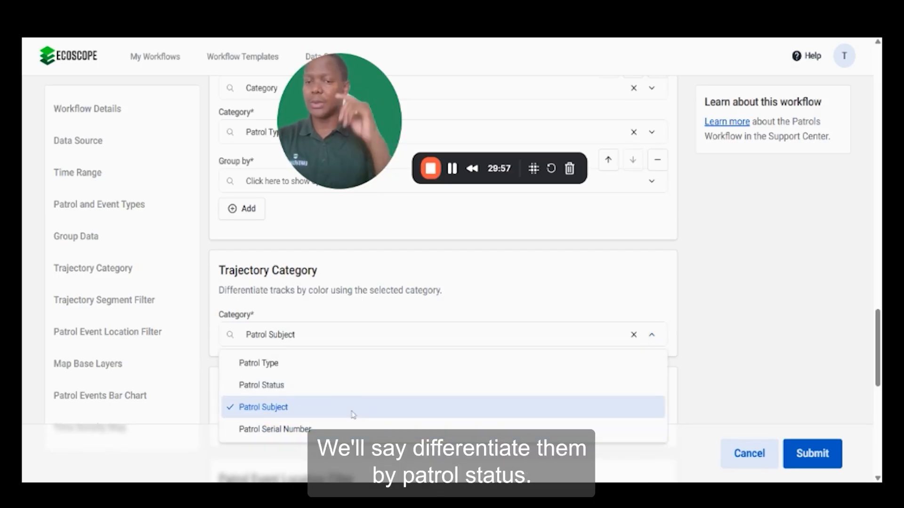
{"action": "left_click", "coordinate": [286, 389]}
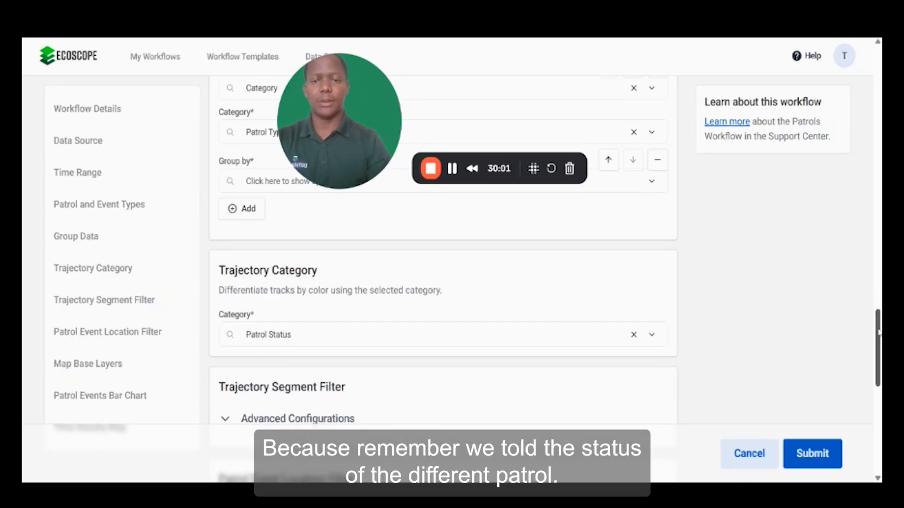
- Expand and review the Trajectory Segment Filter and Patrol Event Location Filter advanced configurations
{"action": "left_click_drag", "start_coordinate": [879, 332], "coordinate": [879, 338]}
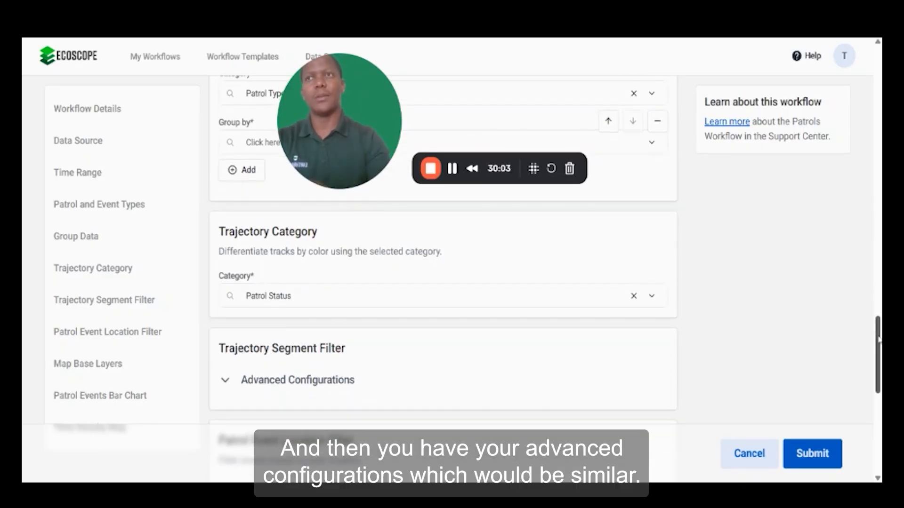
{"action": "left_click_drag", "start_coordinate": [878, 340], "coordinate": [879, 365]}
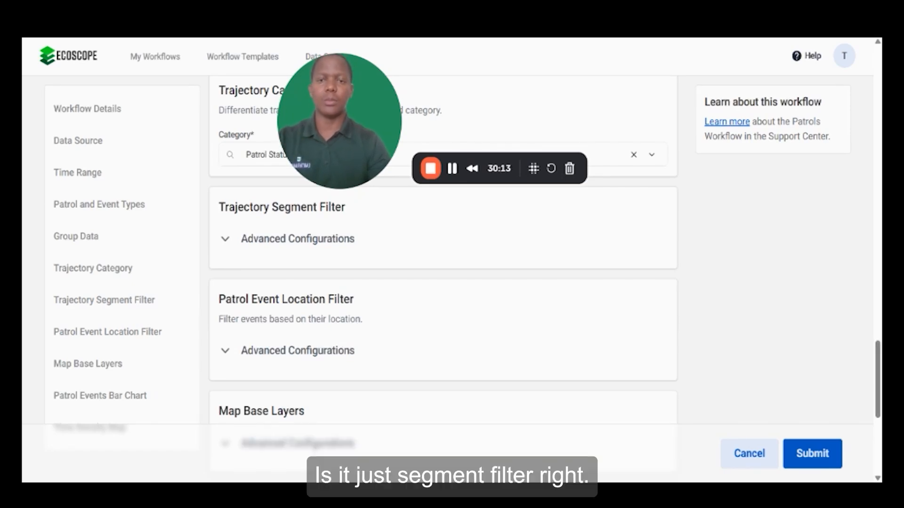
{"action": "left_click", "coordinate": [225, 243]}
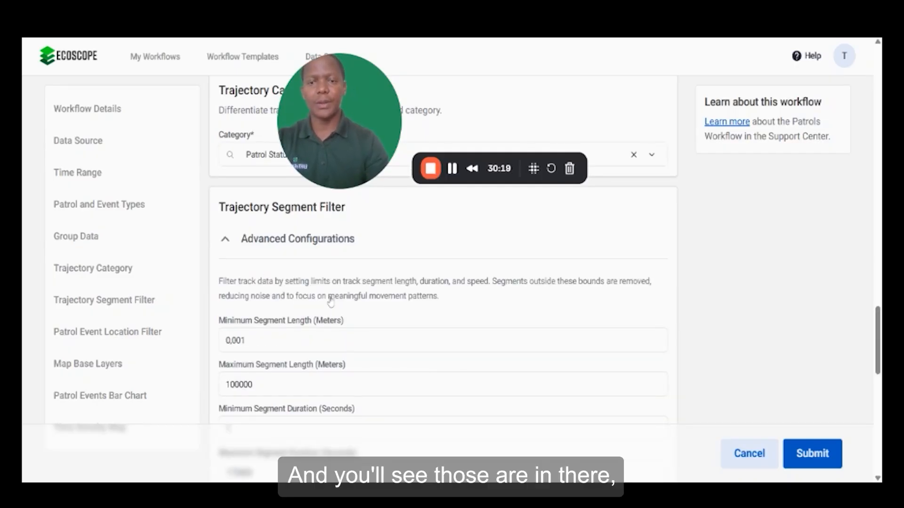
{"action": "mouse_move", "coordinate": [879, 335]}
{"action": "left_mouse_down"}
{"action": "mouse_move", "coordinate": [879, 363]}
{"action": "mouse_move", "coordinate": [878, 335]}
{"action": "left_mouse_up"}
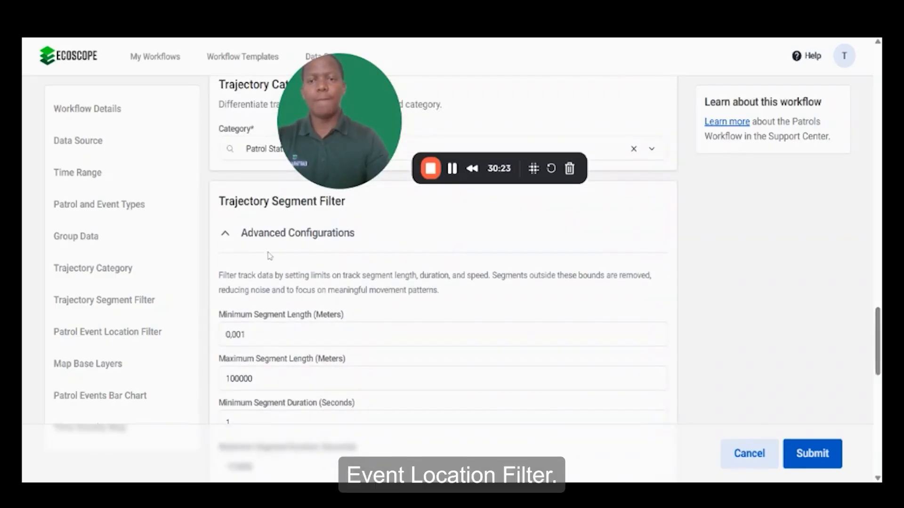
{"action": "left_click", "coordinate": [225, 235]}
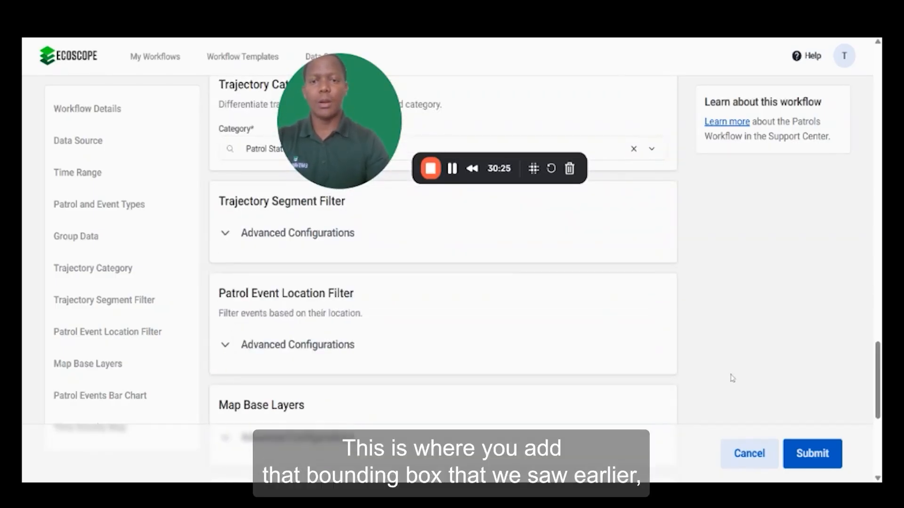
{"action": "left_click", "coordinate": [224, 346]}
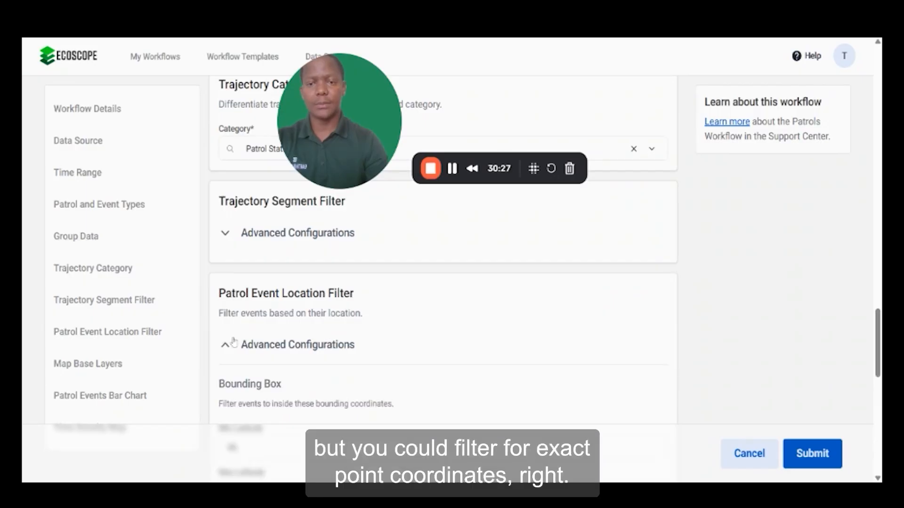
{"action": "mouse_move", "coordinate": [878, 332]}
{"action": "left_mouse_down"}
{"action": "mouse_move", "coordinate": [879, 381]}
{"action": "mouse_move", "coordinate": [878, 349]}
{"action": "left_mouse_up"}
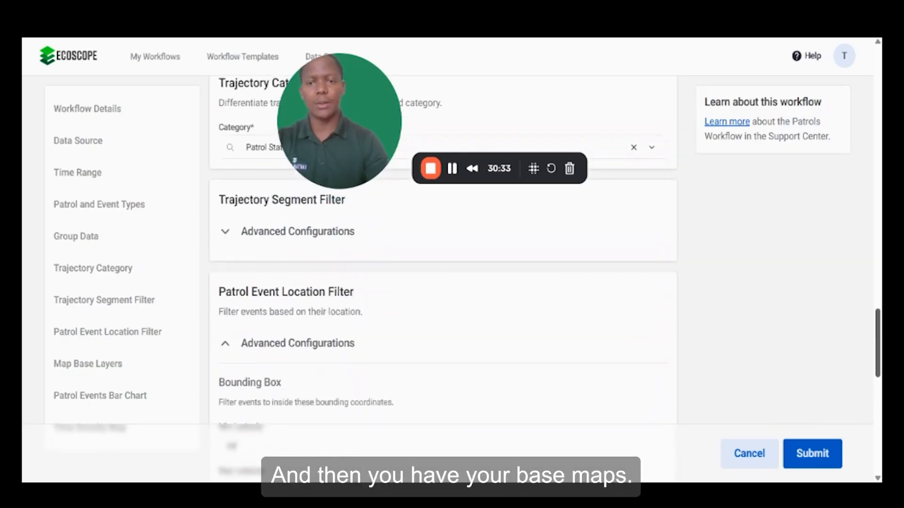
{"action": "left_click", "coordinate": [224, 345]}
- Expand and review the Time Density Map advanced configurations, leaving them unchanged
{"action": "left_click_drag", "start_coordinate": [878, 367], "coordinate": [880, 402]}
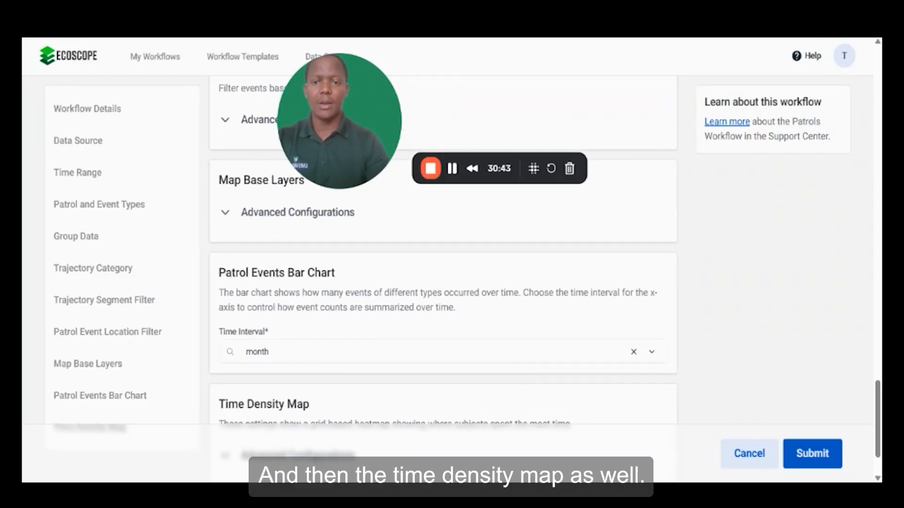
{"action": "left_click_drag", "start_coordinate": [879, 393], "coordinate": [880, 407]}
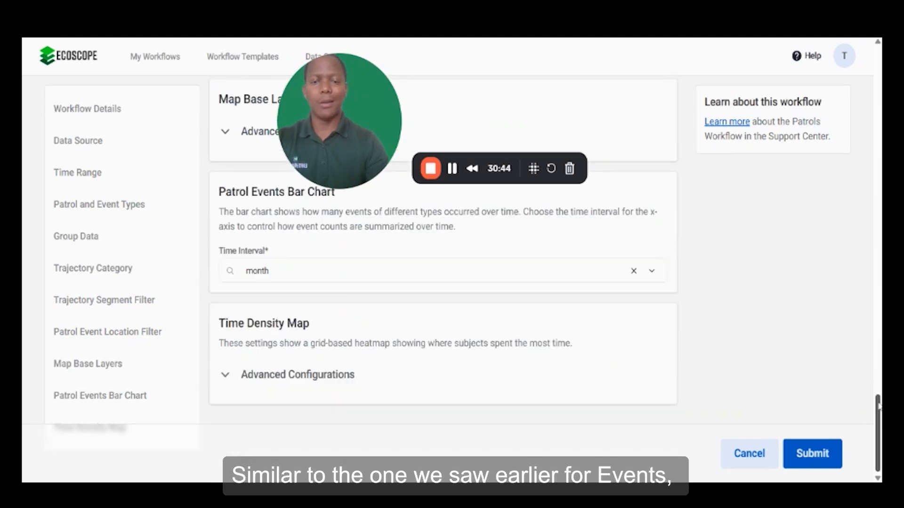
{"action": "left_click", "coordinate": [225, 377]}
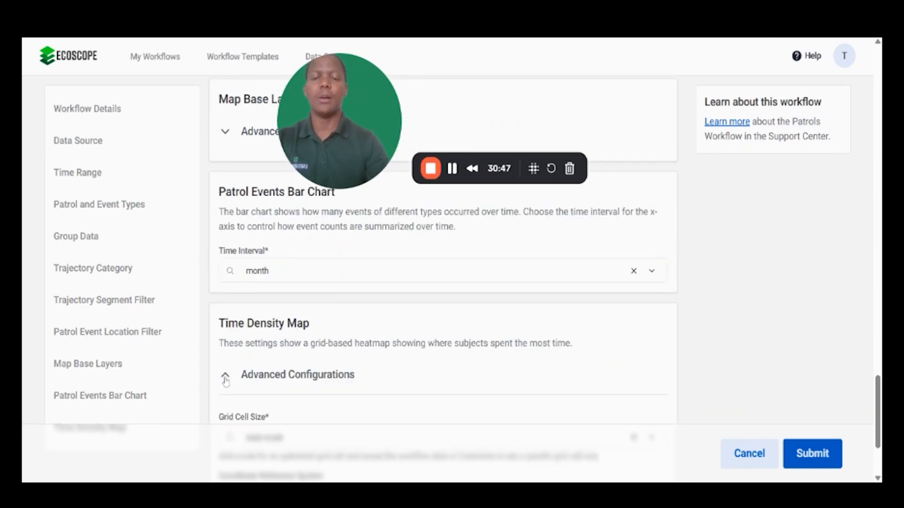
{"action": "scroll", "coordinate": [443, 254], "scroll_direction": "down", "scroll_amount": 3}
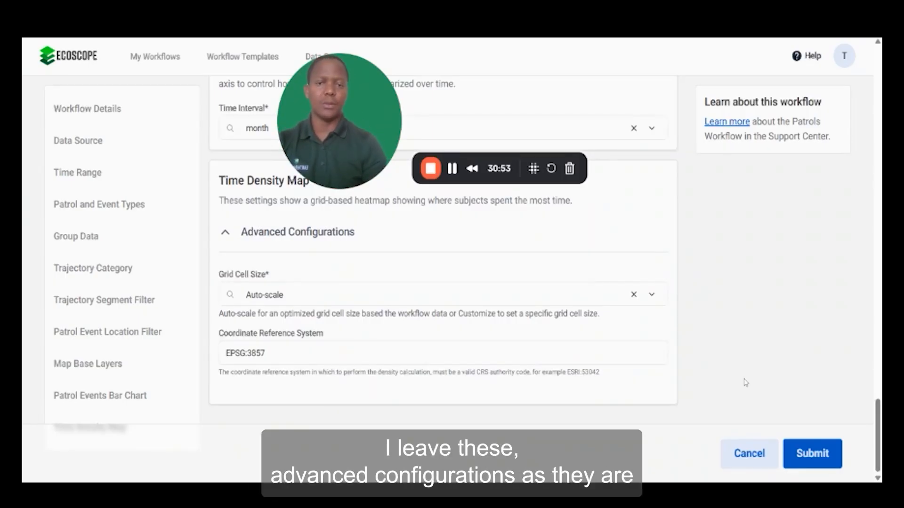
{"action": "left_click", "coordinate": [224, 234]}
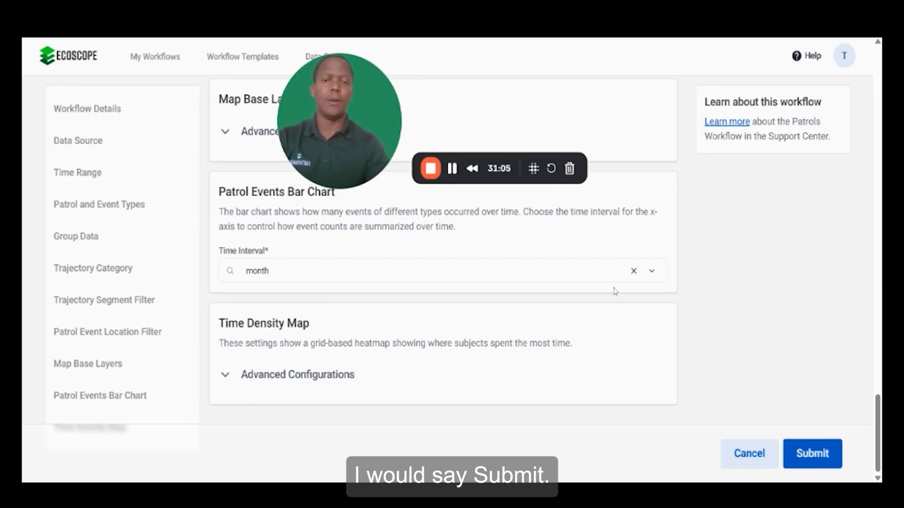
- Try submitting, then set the second Group by to Category with Patrol Serial Number
{"action": "left_click", "coordinate": [807, 456]}
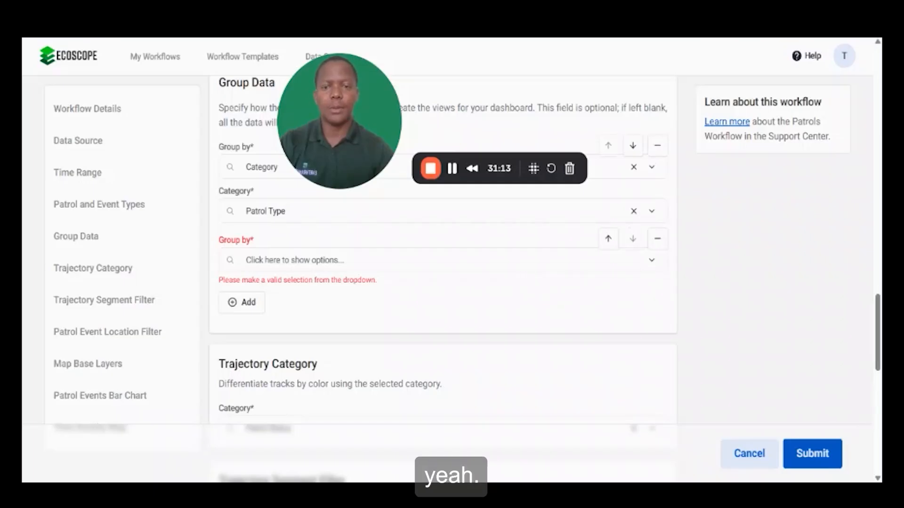
{"action": "left_click", "coordinate": [527, 260]}
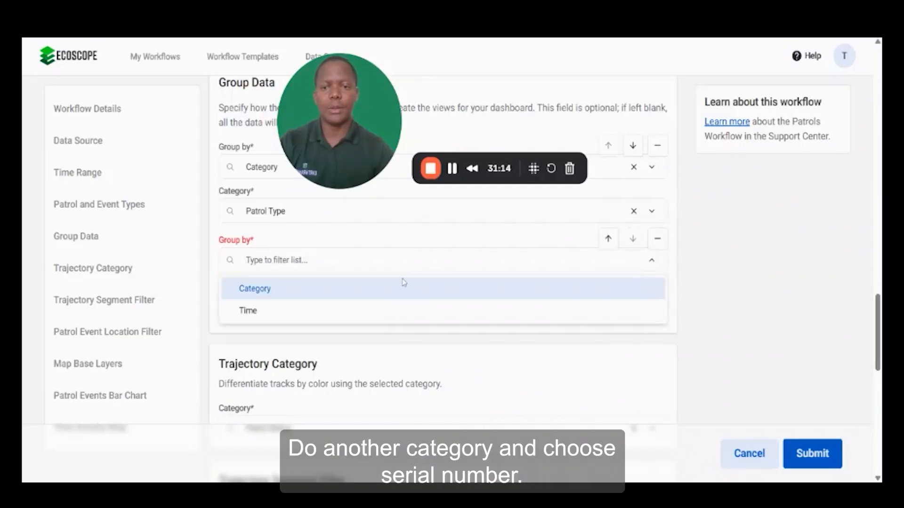
{"action": "left_click", "coordinate": [361, 291]}
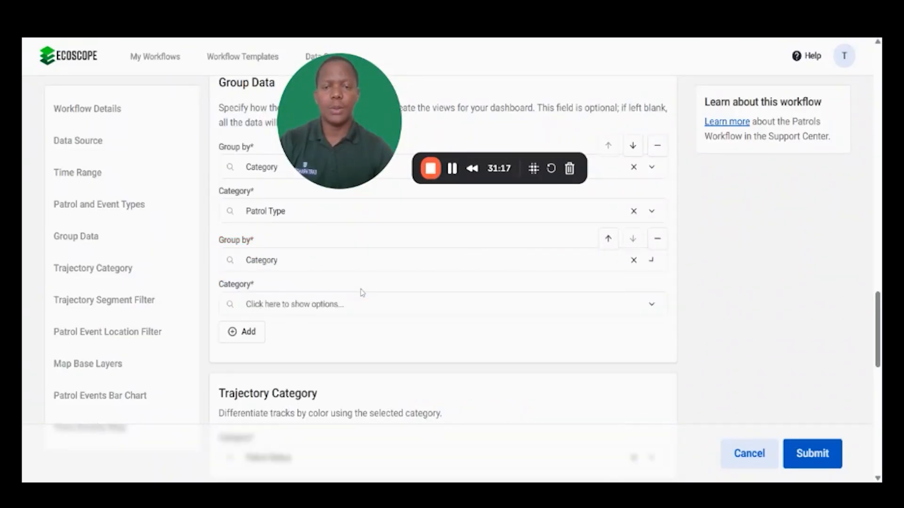
{"action": "left_click", "coordinate": [361, 304]}
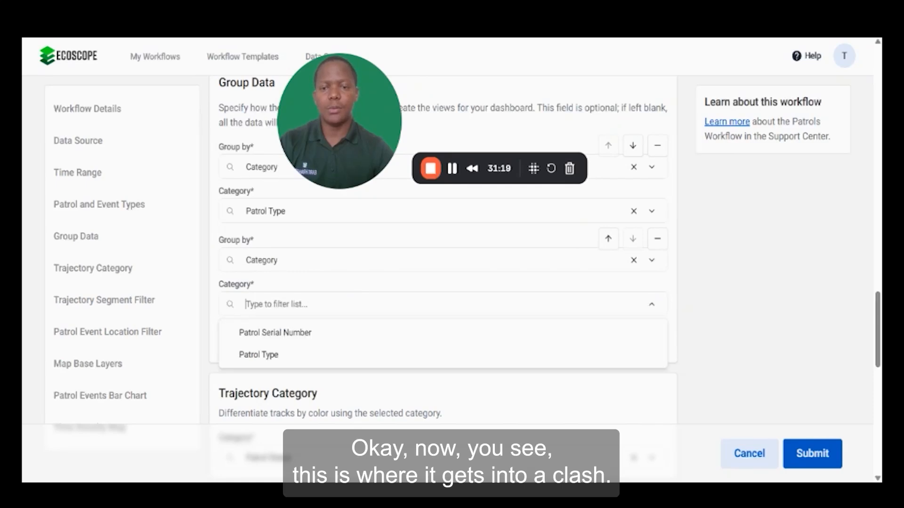
{"action": "left_click", "coordinate": [318, 334]}
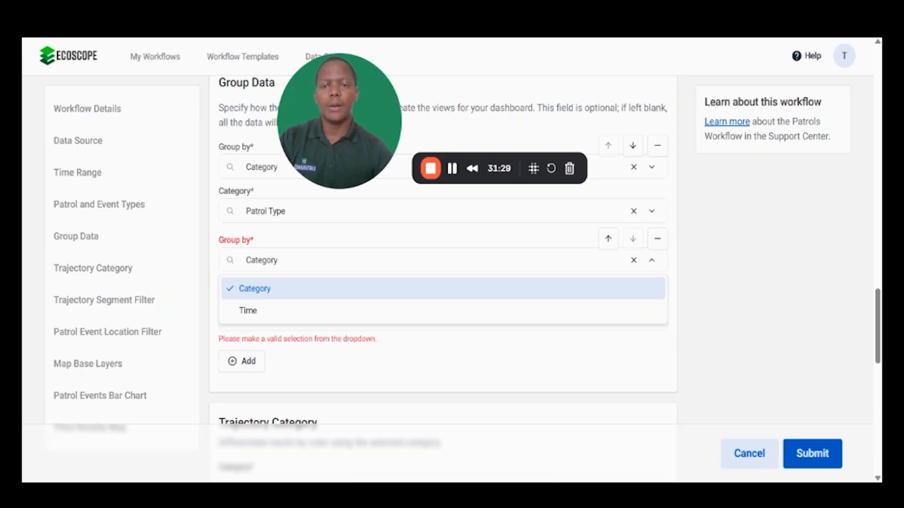
- Change the second Group by to Time using Month, then submit the workflow
{"action": "left_click", "coordinate": [317, 310]}
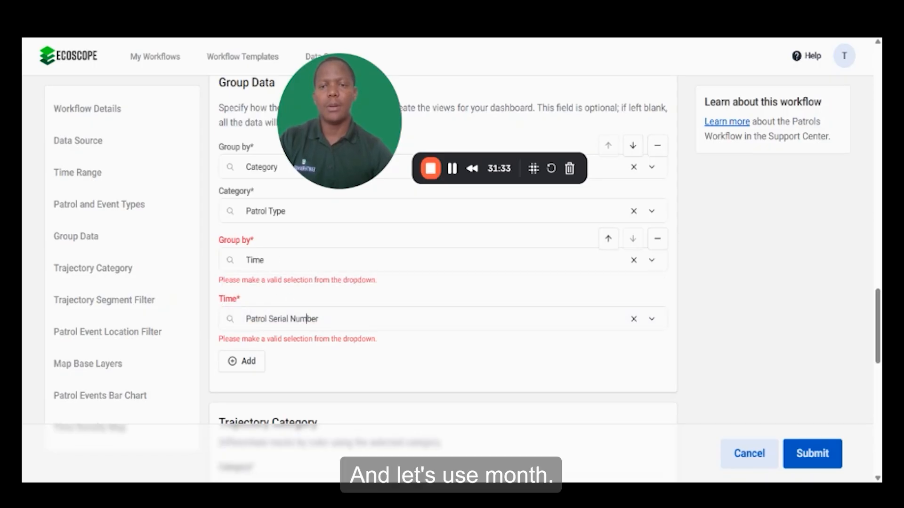
{"action": "left_click", "coordinate": [306, 319]}
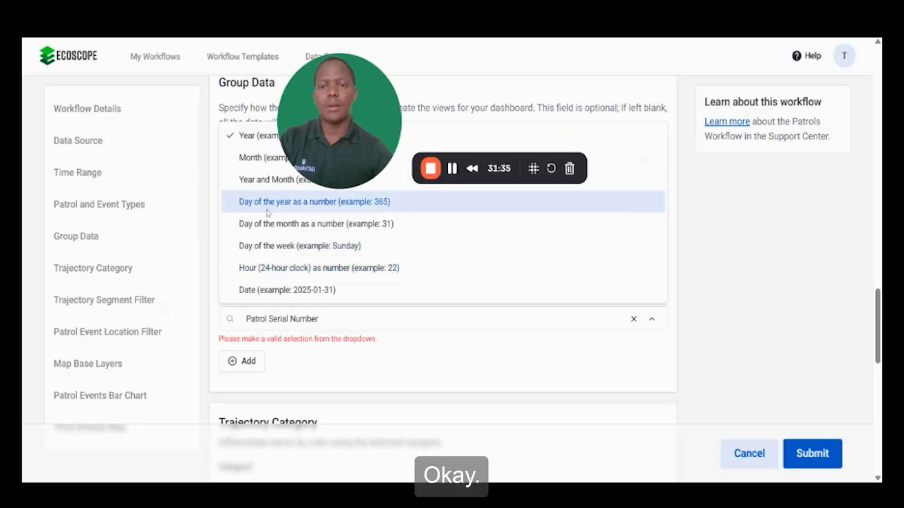
{"action": "left_click", "coordinate": [263, 157]}
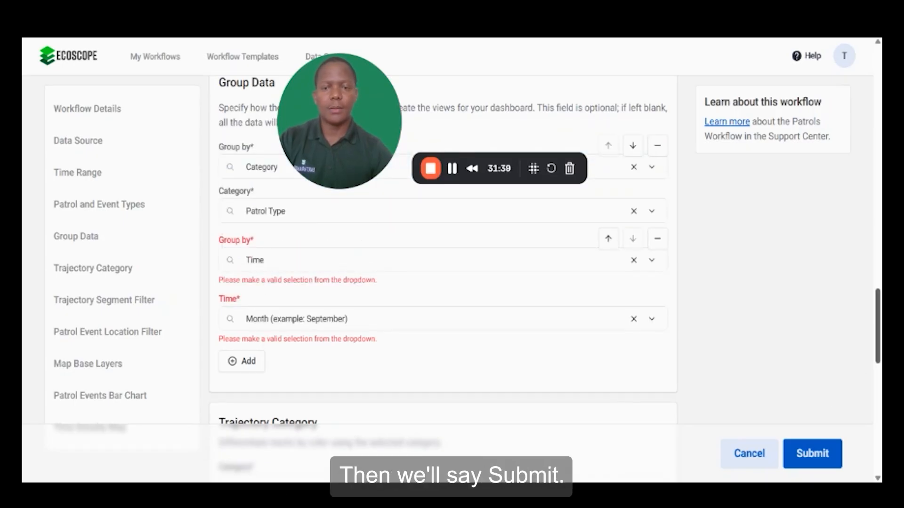
{"action": "scroll", "coordinate": [442, 259], "scroll_direction": "down", "scroll_amount": 15}
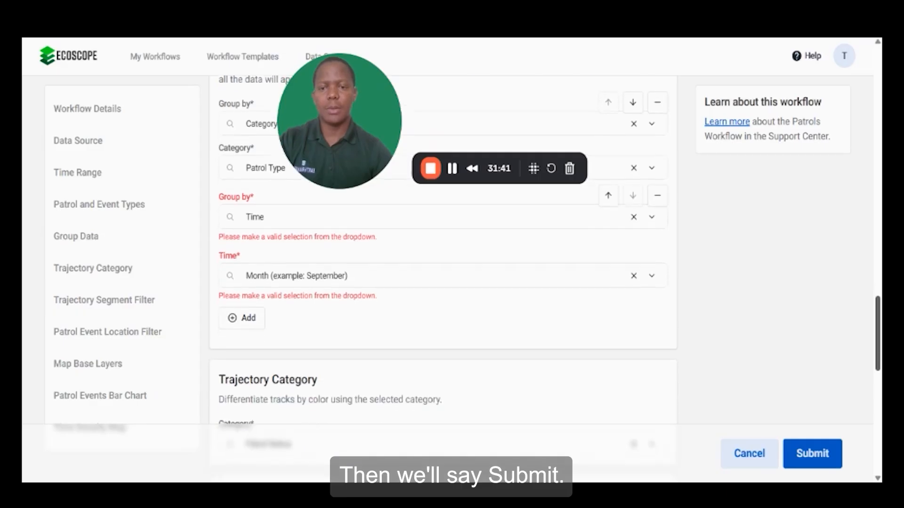
{"action": "left_click", "coordinate": [813, 454]}
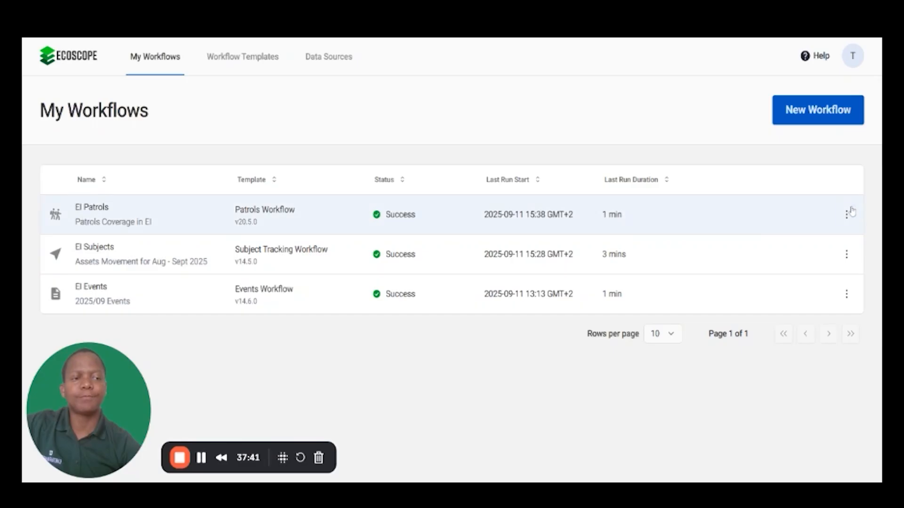
- Open the El Patrols workflow dashboard and review its summary, trajectory map and events pie chart
{"action": "left_click", "coordinate": [848, 214]}
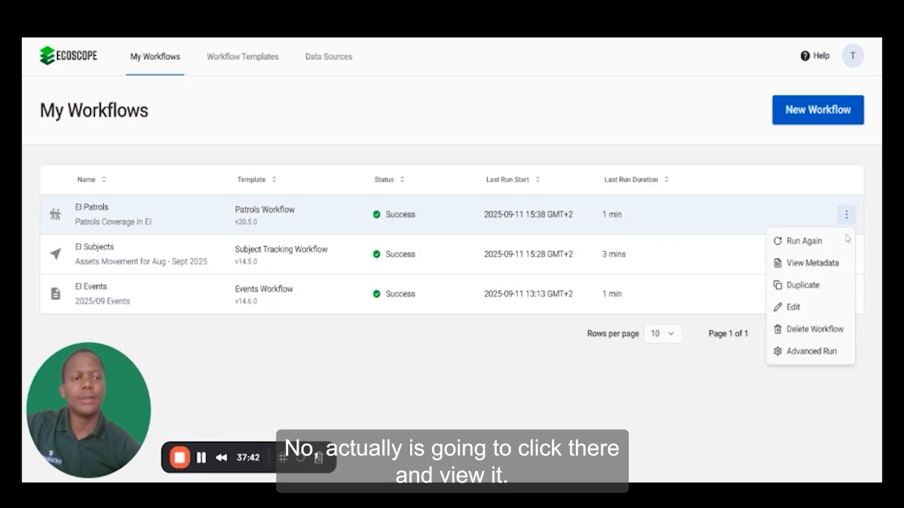
{"action": "left_click", "coordinate": [185, 229]}
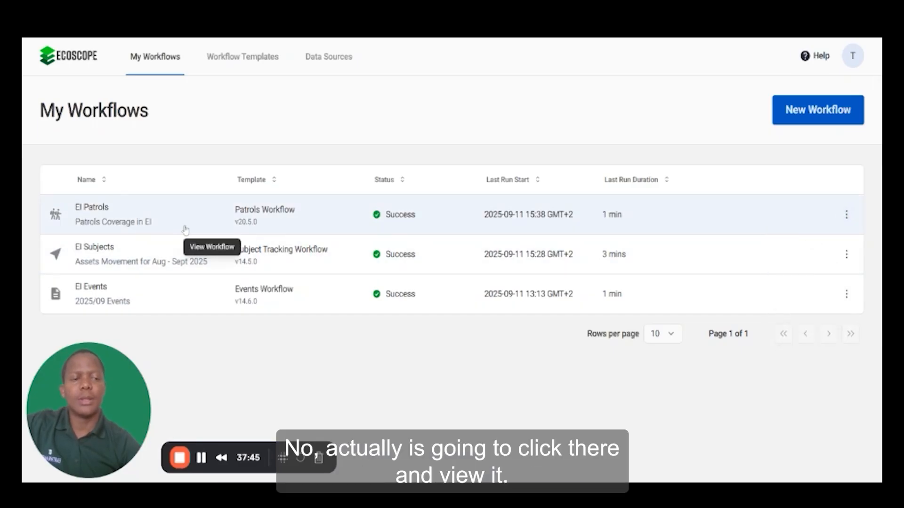
{"action": "left_click", "coordinate": [185, 231]}
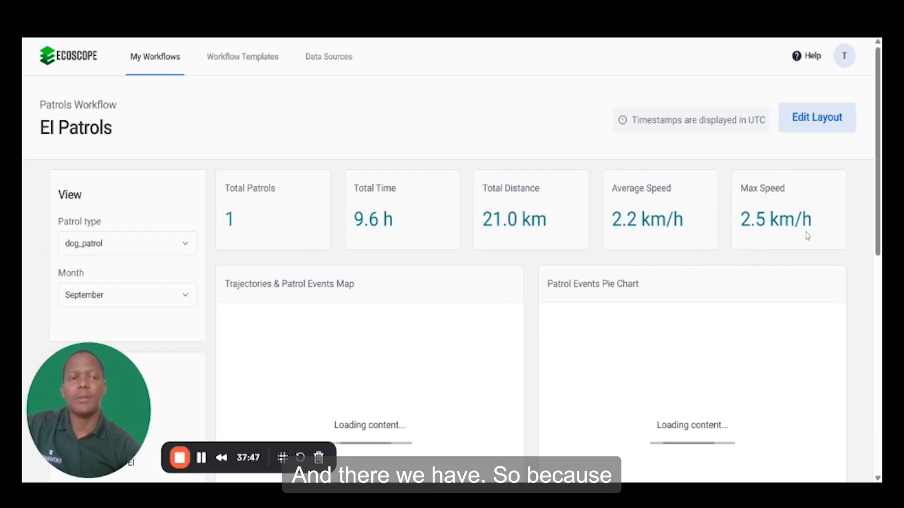
{"action": "scroll", "coordinate": [518, 283], "scroll_direction": "down", "scroll_amount": 2}
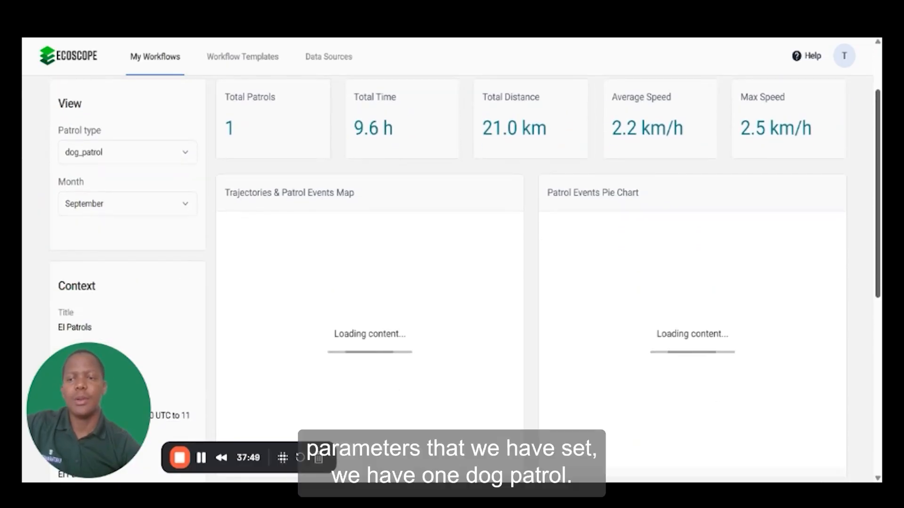
{"action": "left_click_drag", "start_coordinate": [878, 201], "coordinate": [878, 193]}
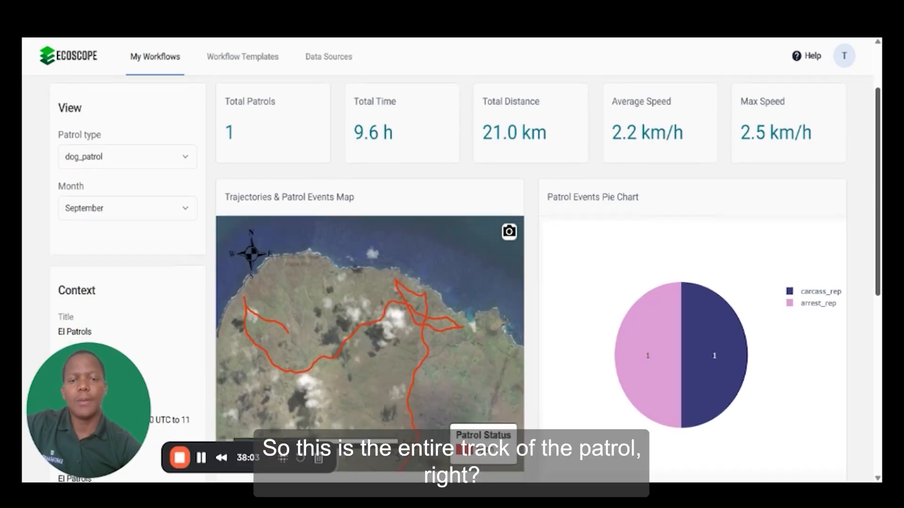
{"action": "scroll", "coordinate": [452, 280], "scroll_direction": "down", "scroll_amount": 1}
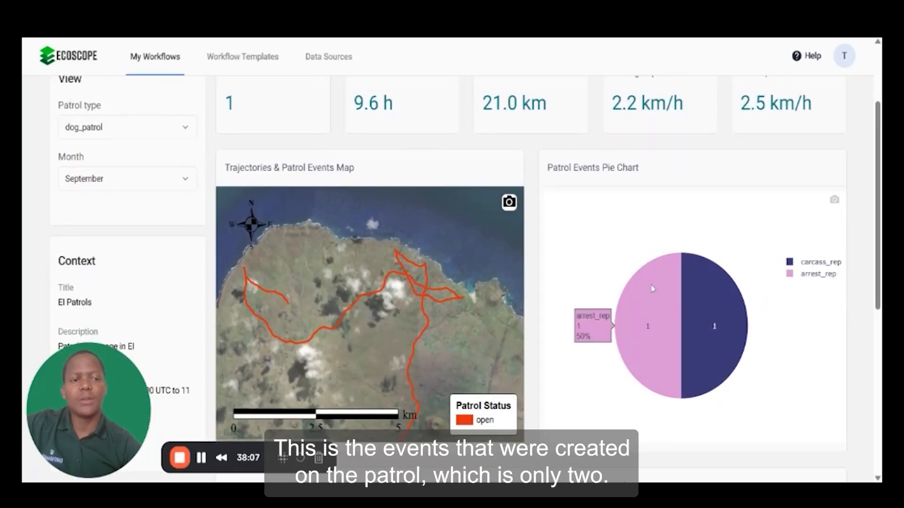
- Review the dashboard's time density map and patrol events bar chart for the dog_patrol view
{"action": "mouse_move", "coordinate": [721, 318]}
{"action": "scroll", "coordinate": [797, 287], "scroll_direction": "down", "scroll_amount": 2}
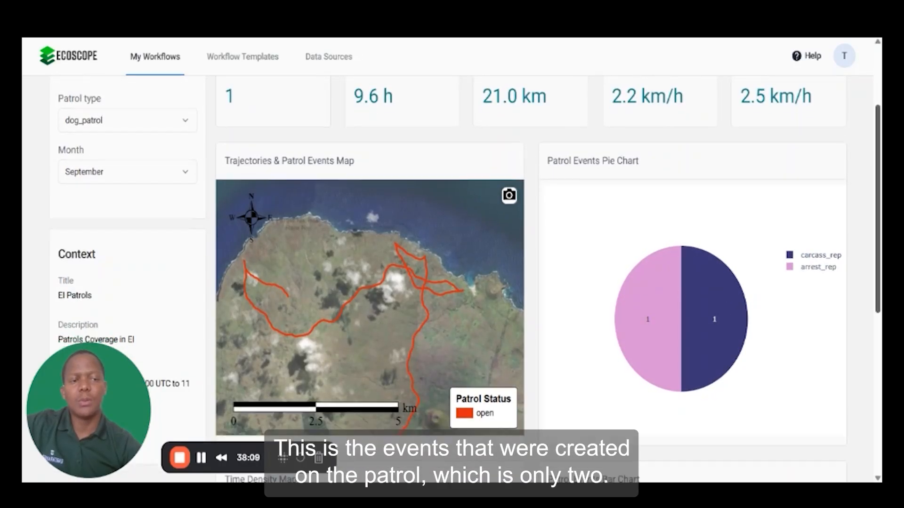
{"action": "scroll", "coordinate": [469, 278], "scroll_direction": "down", "scroll_amount": 3}
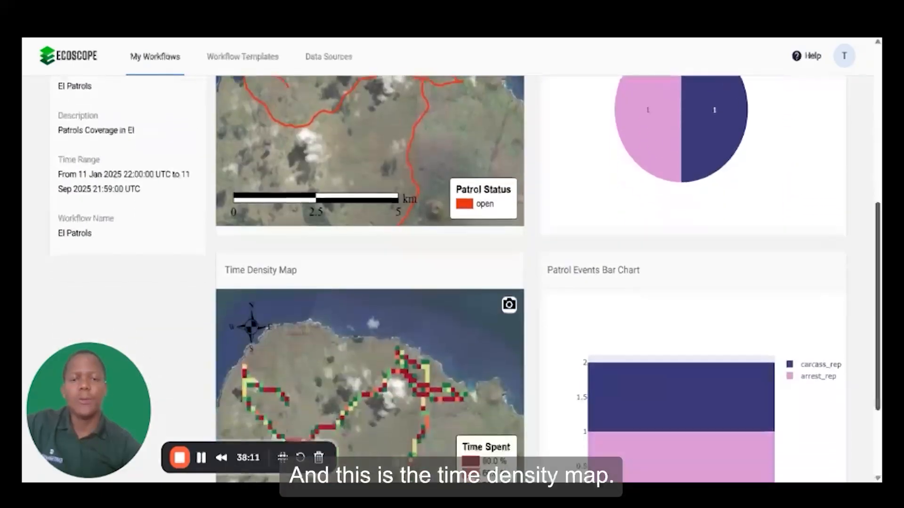
{"action": "scroll", "coordinate": [469, 279], "scroll_direction": "down", "scroll_amount": 2}
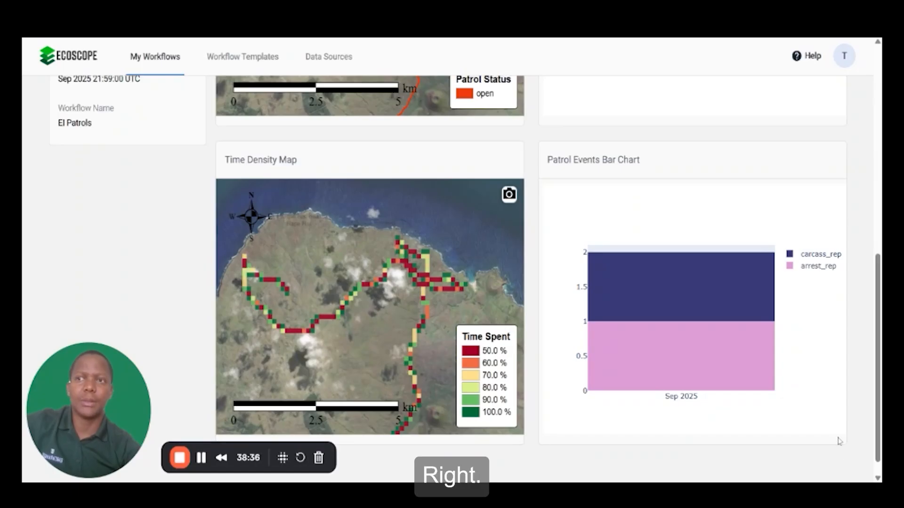
{"action": "scroll", "coordinate": [590, 424], "scroll_direction": "up", "scroll_amount": 1}
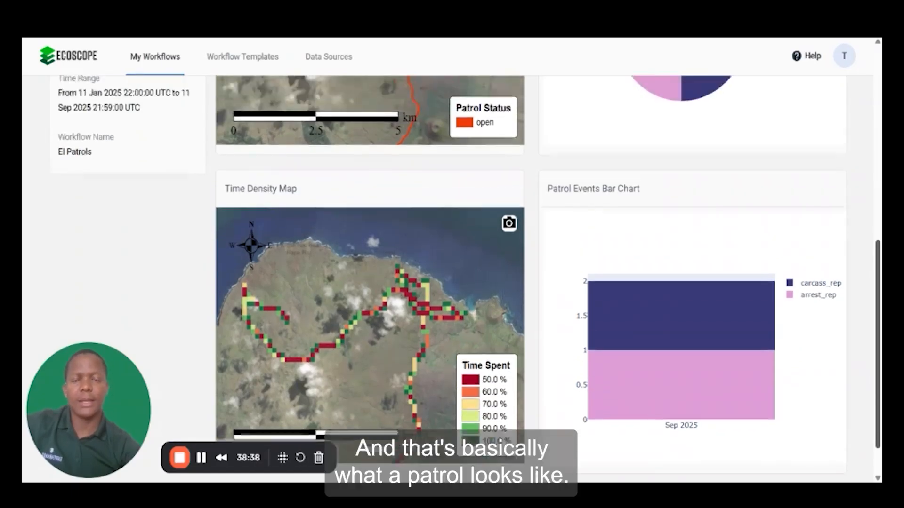
{"action": "scroll", "coordinate": [590, 425], "scroll_direction": "up", "scroll_amount": 10}
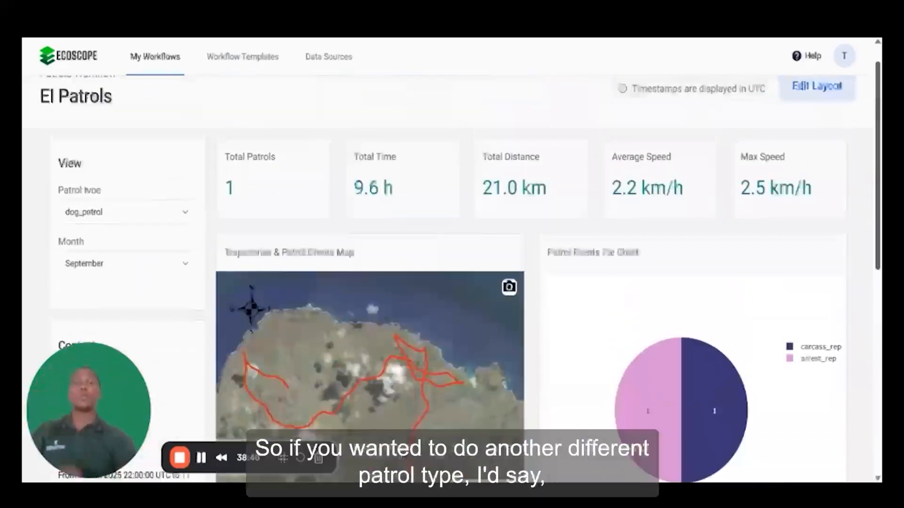
- Switch the dashboard view's patrol type to special_ops for September
{"action": "left_click", "coordinate": [148, 219]}
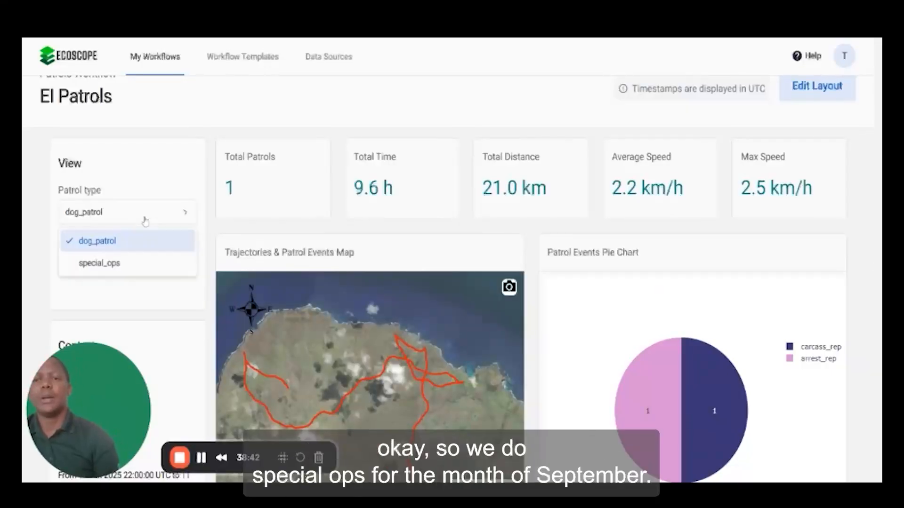
{"action": "left_click", "coordinate": [122, 266]}
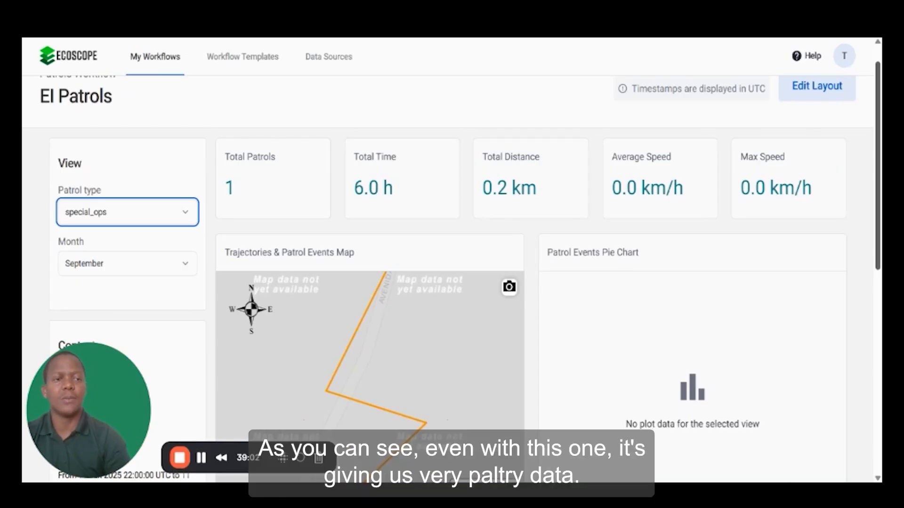
{"action": "scroll", "coordinate": [451, 282], "scroll_direction": "down", "scroll_amount": 1}
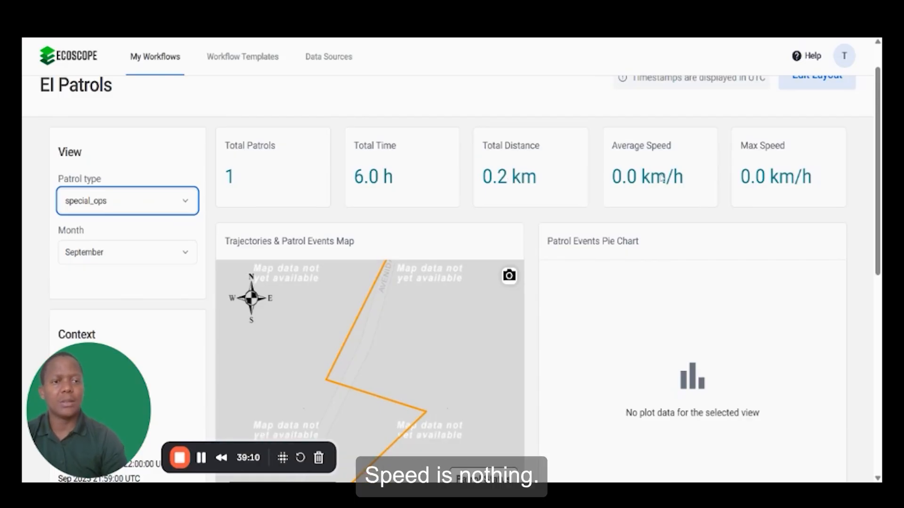
{"action": "scroll", "coordinate": [344, 294], "scroll_direction": "down", "scroll_amount": 3}
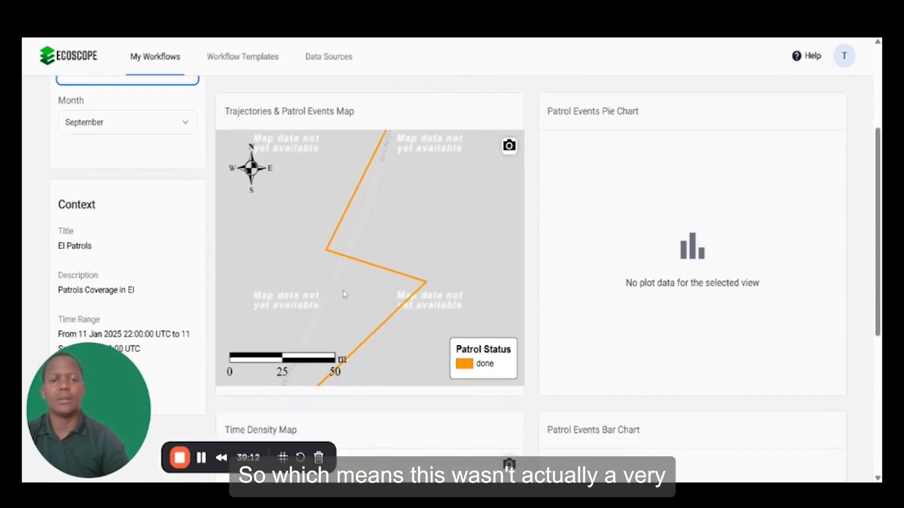
- Zoom out on the trajectories map and the time density map to examine where the special_ops patrol took place
{"action": "scroll", "coordinate": [404, 202], "scroll_direction": "up", "scroll_amount": 2}
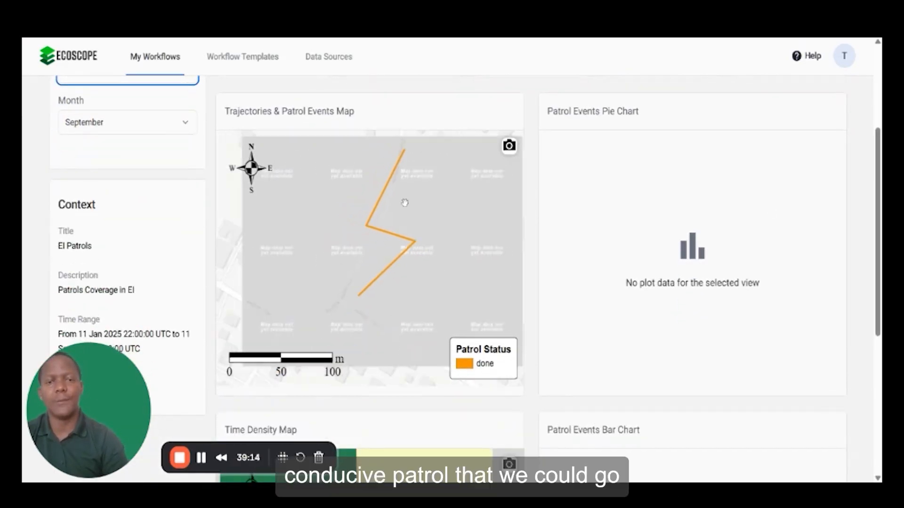
{"action": "scroll", "coordinate": [405, 203], "scroll_direction": "down", "scroll_amount": 3}
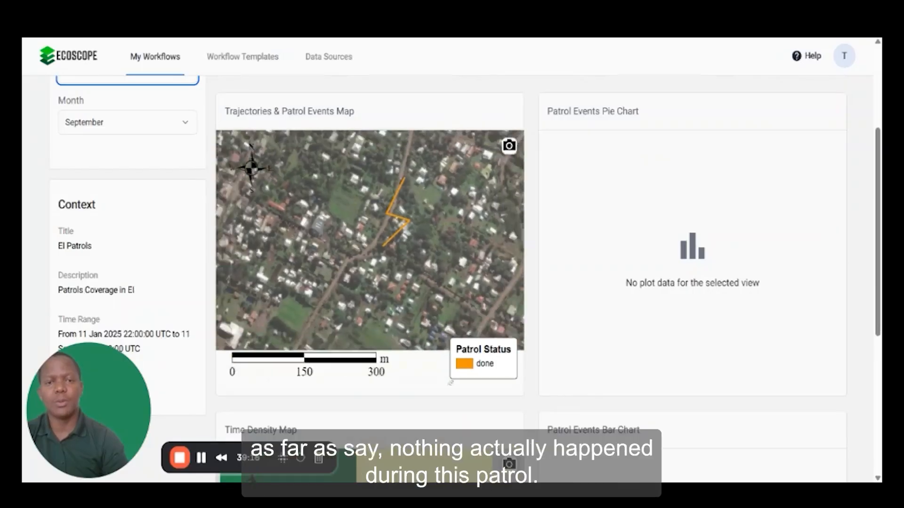
{"action": "scroll", "coordinate": [405, 207], "scroll_direction": "down", "scroll_amount": 2}
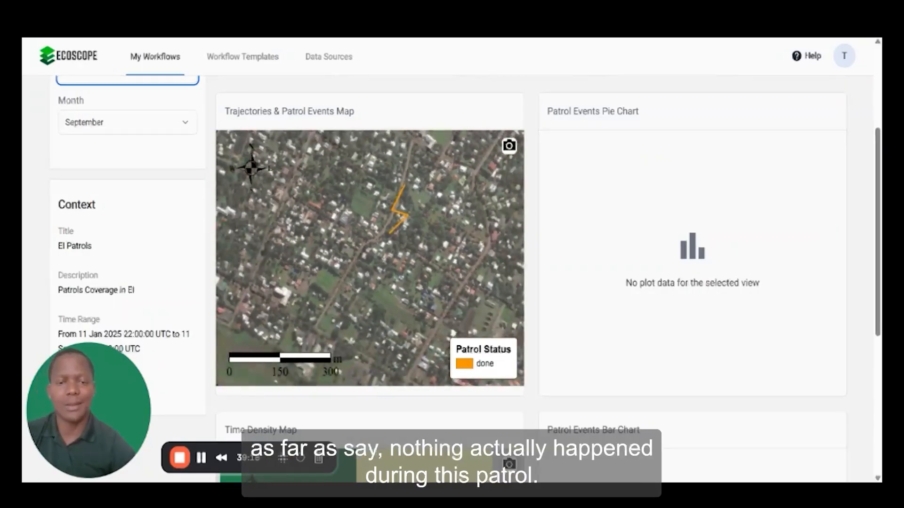
{"action": "scroll", "coordinate": [404, 208], "scroll_direction": "down", "scroll_amount": 2}
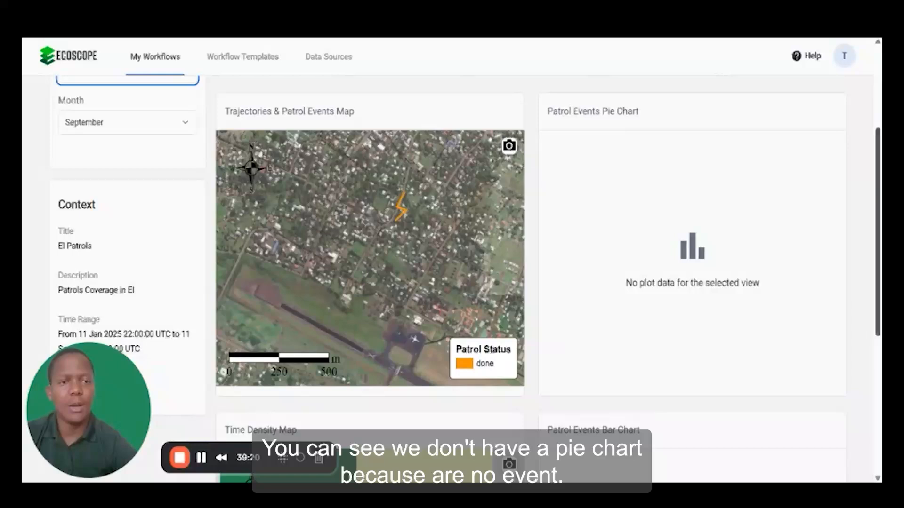
{"action": "scroll", "coordinate": [405, 207], "scroll_direction": "down", "scroll_amount": 3}
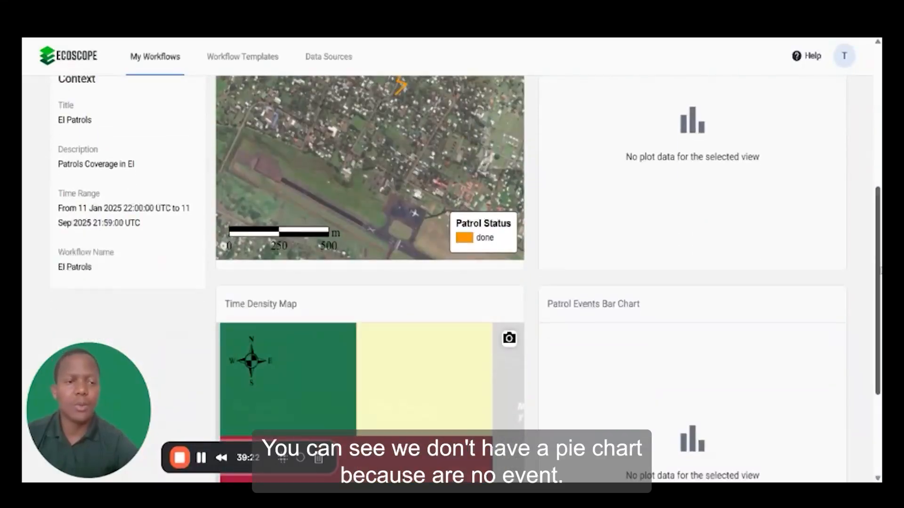
{"action": "scroll", "coordinate": [368, 359], "scroll_direction": "down", "scroll_amount": 4}
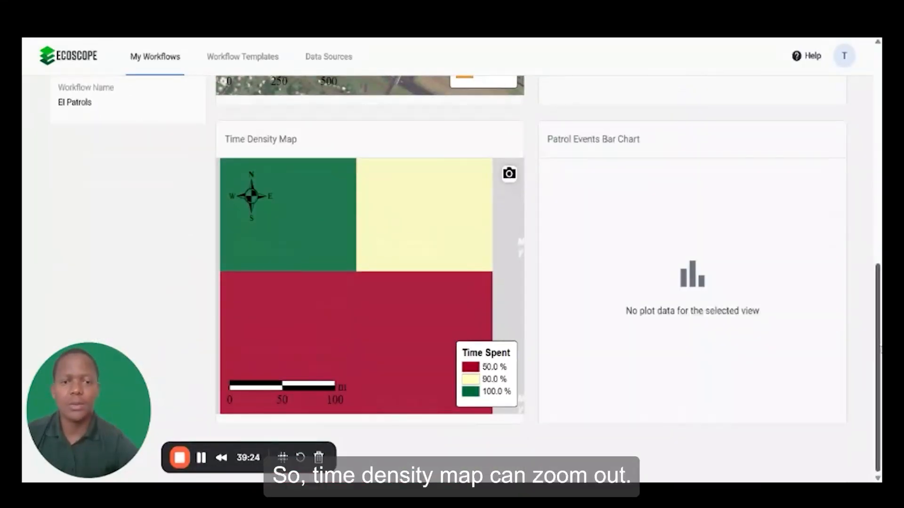
{"action": "scroll", "coordinate": [368, 359], "scroll_direction": "down", "scroll_amount": 2}
{"action": "scroll", "coordinate": [367, 359], "scroll_direction": "down", "scroll_amount": 5}
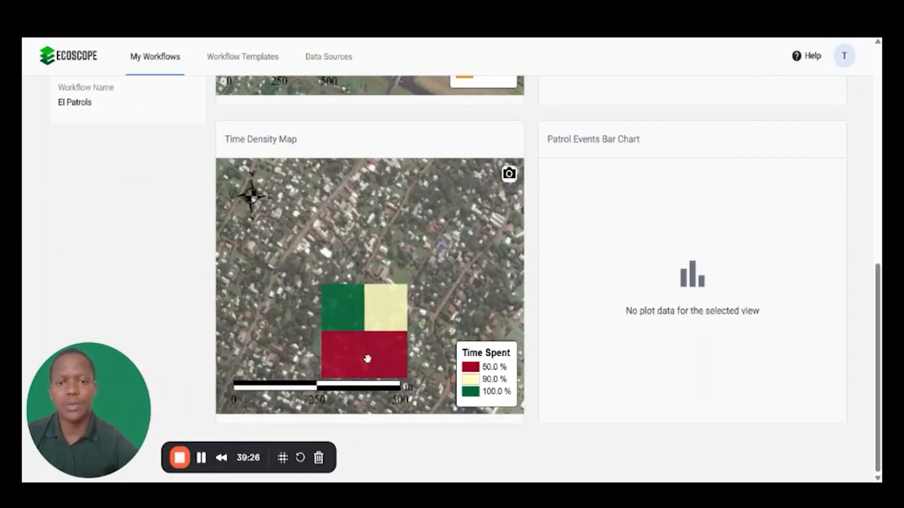
{"action": "scroll", "coordinate": [368, 359], "scroll_direction": "down", "scroll_amount": 1}
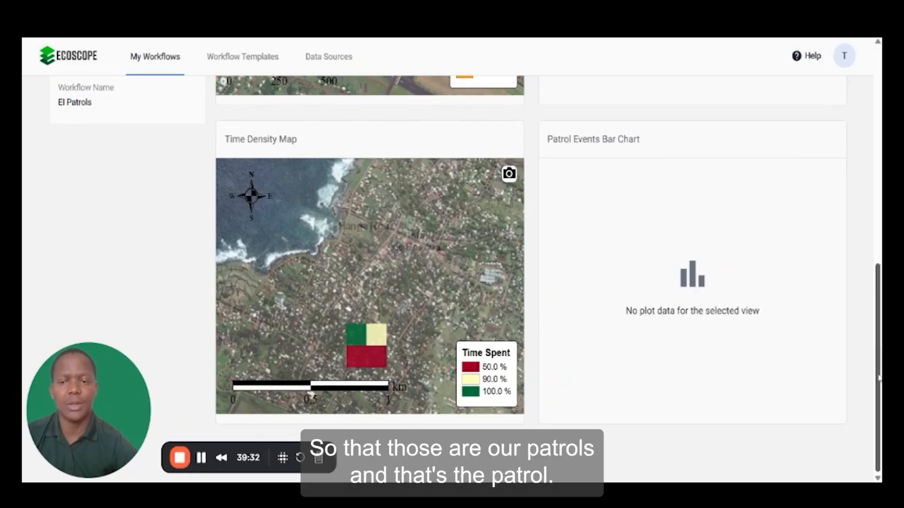
{"action": "scroll", "coordinate": [878, 378], "scroll_direction": "up", "scroll_amount": 10}
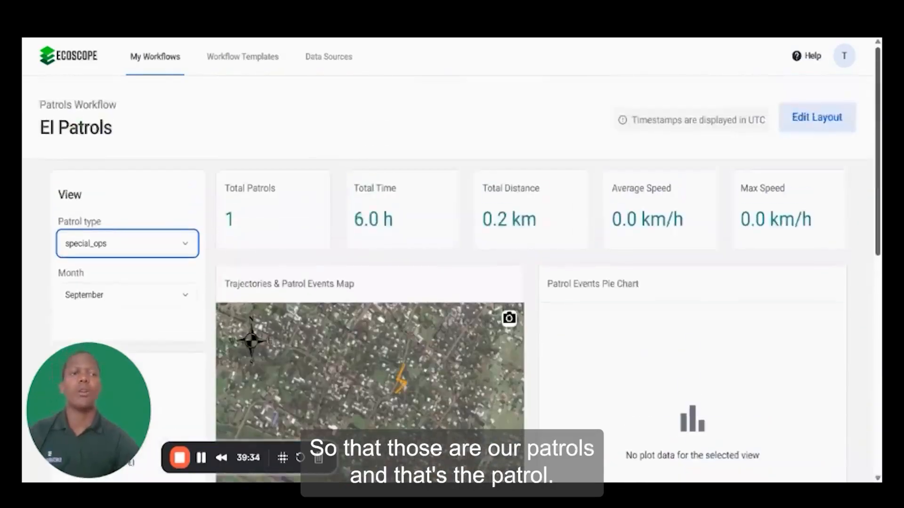